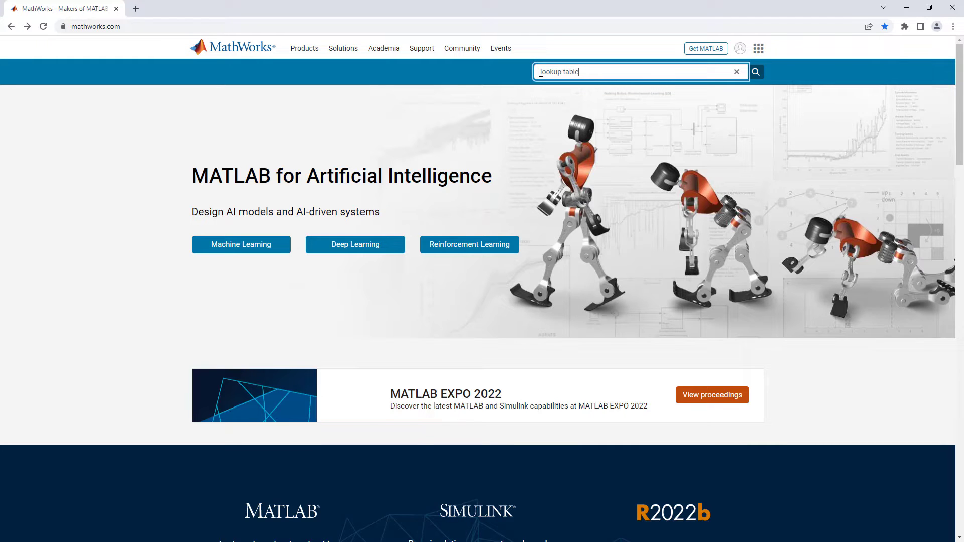
Step: Search mathworks.com for 'lookup table' and open the About Lookup Table Blocks page
{"action": "type", "text": "lookup table"}
{"action": "key", "text": "Return"}
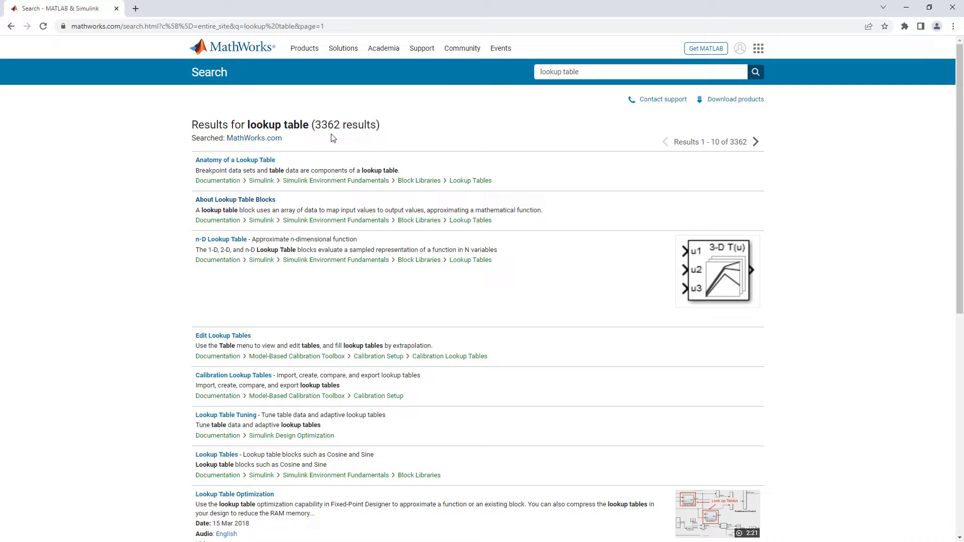
{"action": "left_click", "coordinate": [269, 202]}
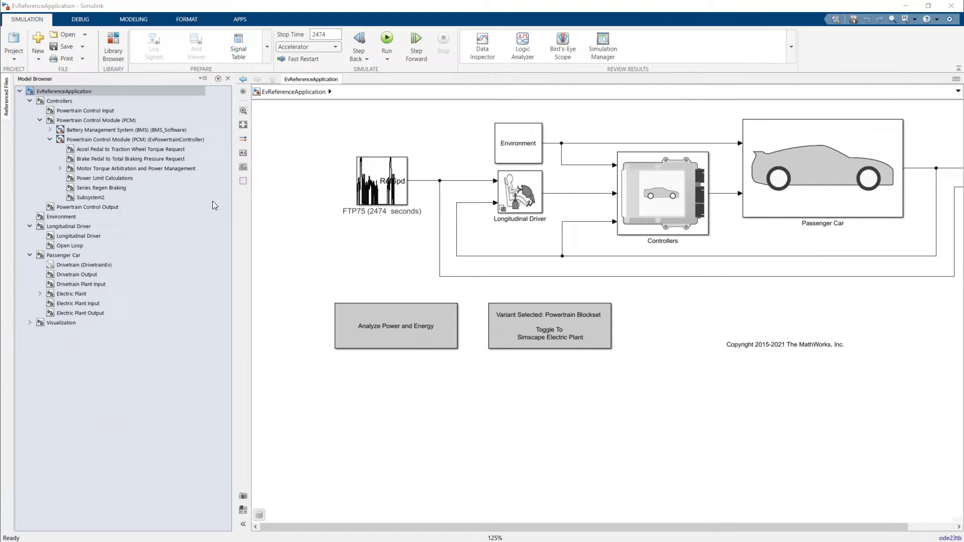
Step: Open the Accel Pedal to Traction Wheel Torque Request subsystem and select its AccelPdl inport
{"action": "left_click", "coordinate": [164, 150]}
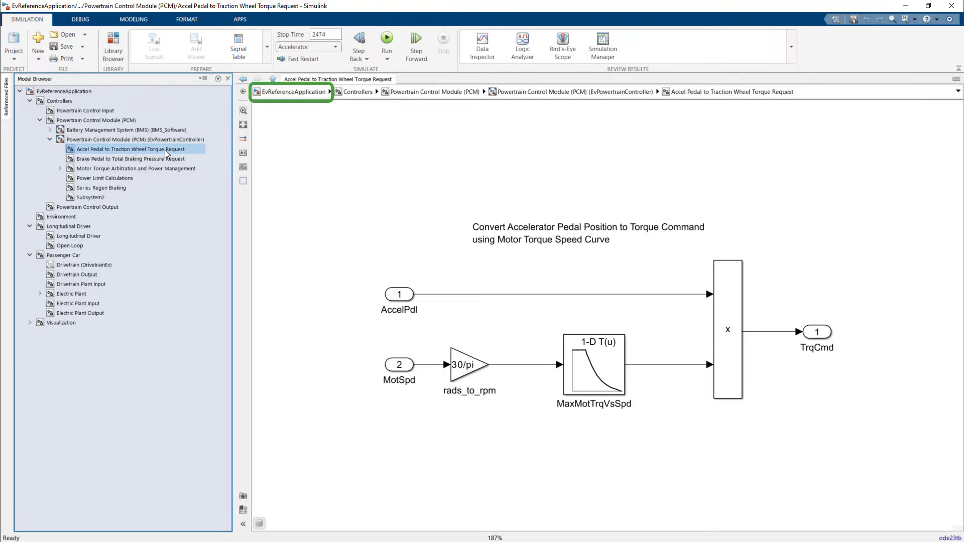
{"action": "left_click", "coordinate": [386, 313]}
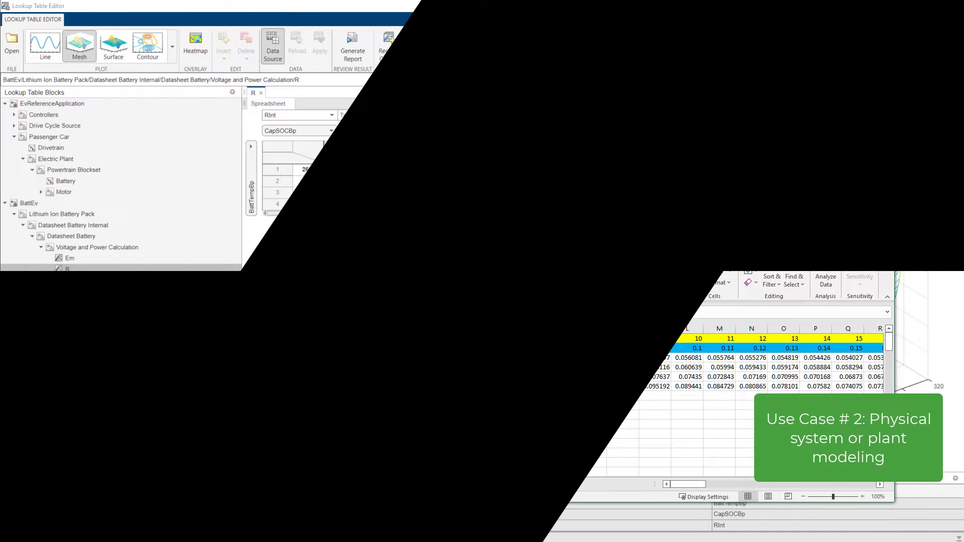
Step: Copy Excel cells C3:F6 and paste them into the Rint table starting at cell (1,1)
{"action": "left_click_drag", "start_coordinate": [400, 358], "coordinate": [495, 384]}
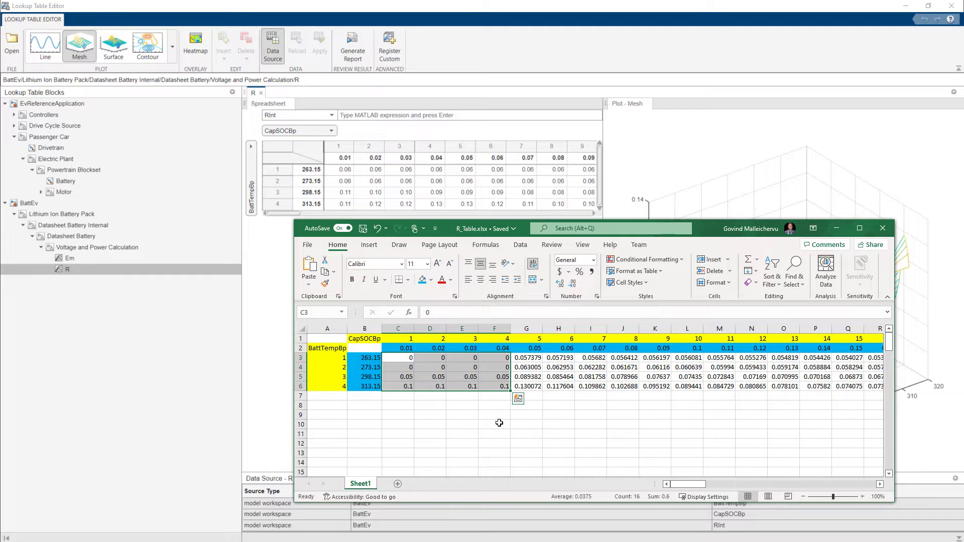
{"action": "key", "text": "ctrl+c"}
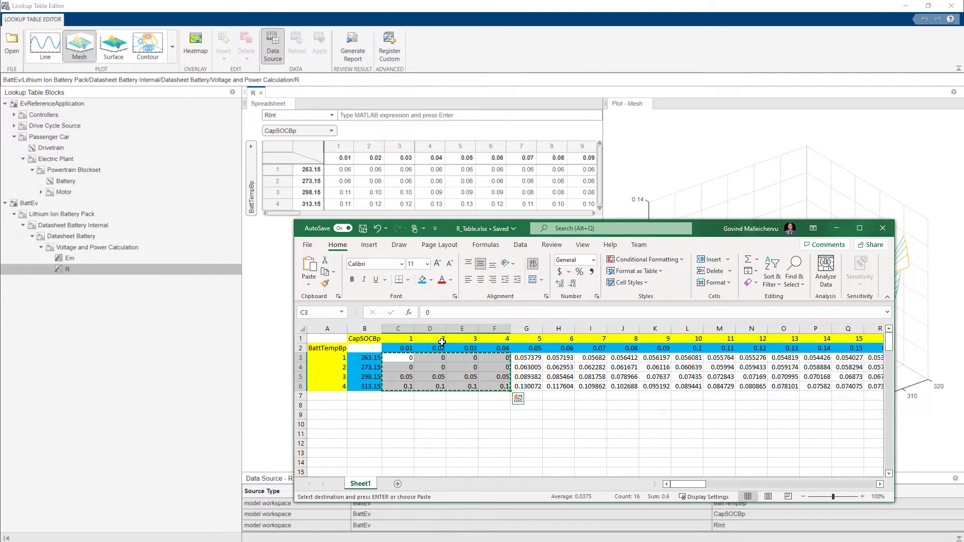
{"action": "left_click", "coordinate": [347, 174]}
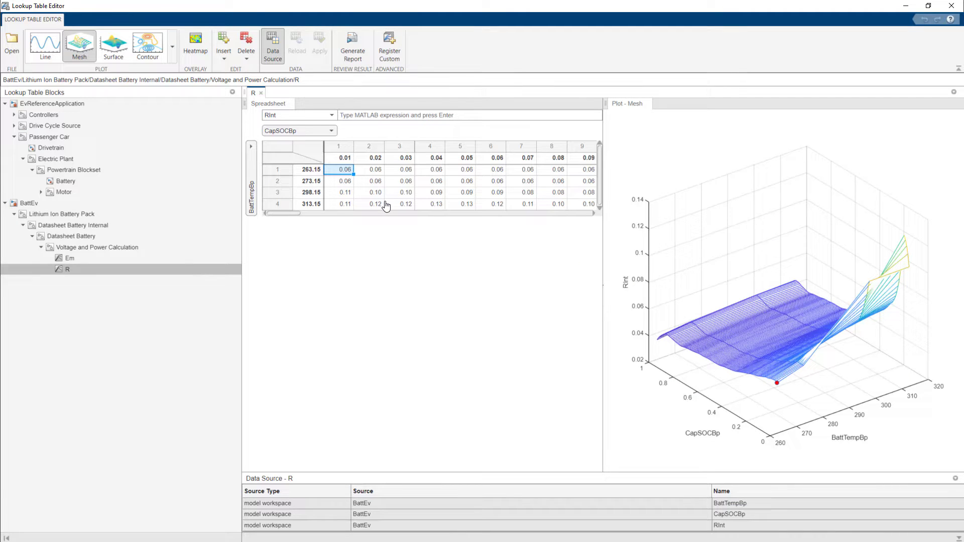
{"action": "key", "text": "ctrl+v"}
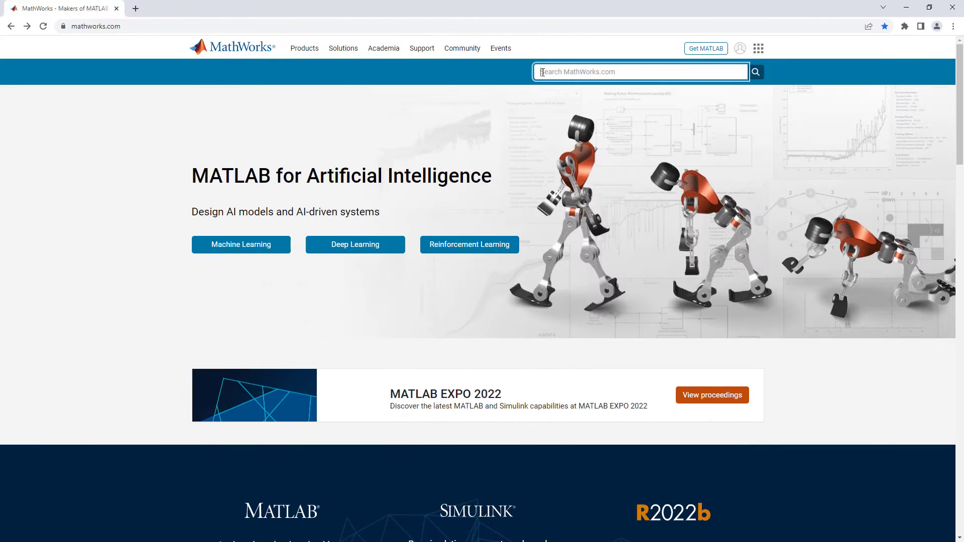
Step: Search mathworks.com for 'lookup table editor' and open the Use the Lookup Table Editor page
{"action": "left_click", "coordinate": [542, 71]}
{"action": "type", "text": "lookup table editor"}
{"action": "key", "text": "Return"}
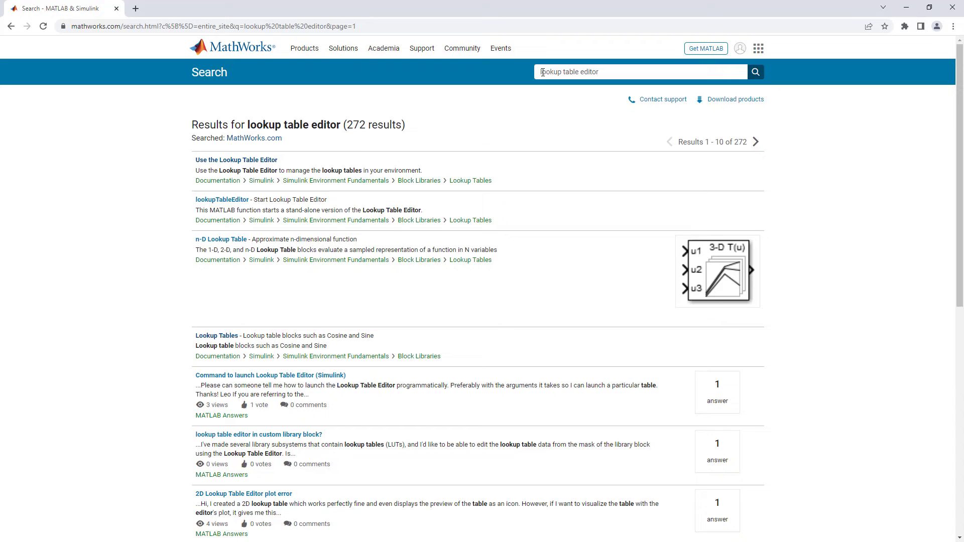
{"action": "left_click", "coordinate": [262, 162]}
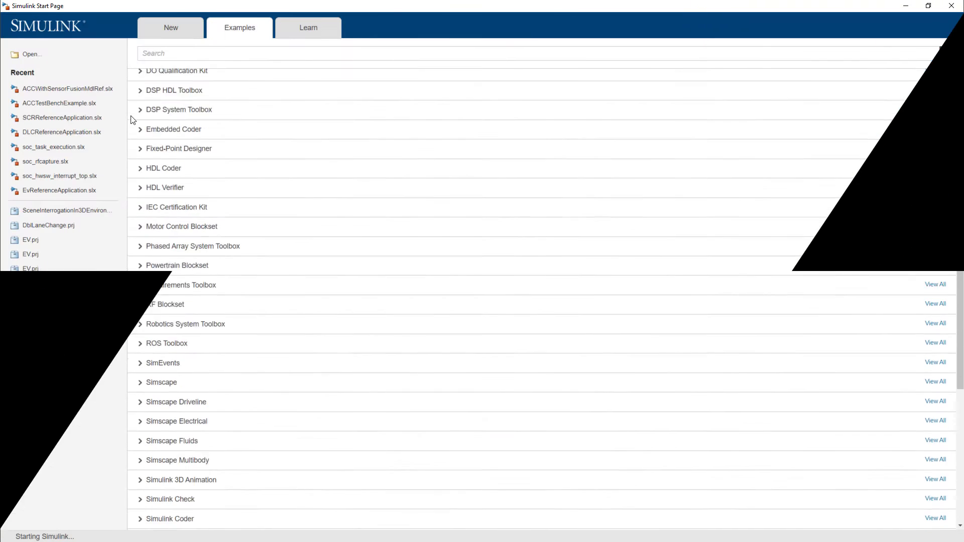
Step: Open the EV Reference Application example from Powertrain Blockset and maximize its model window
{"action": "scroll", "coordinate": [132, 120], "scroll_direction": "down", "scroll_amount": 3}
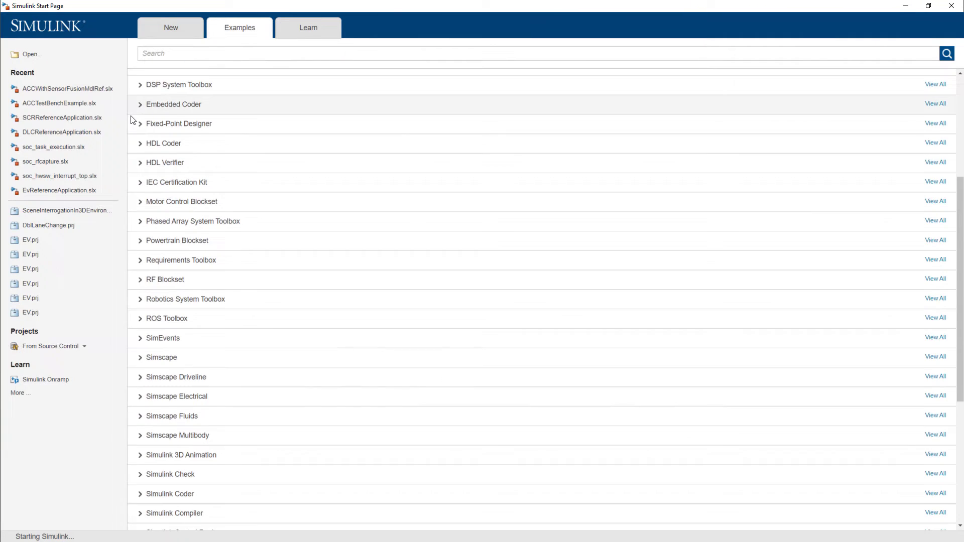
{"action": "left_click", "coordinate": [140, 146]}
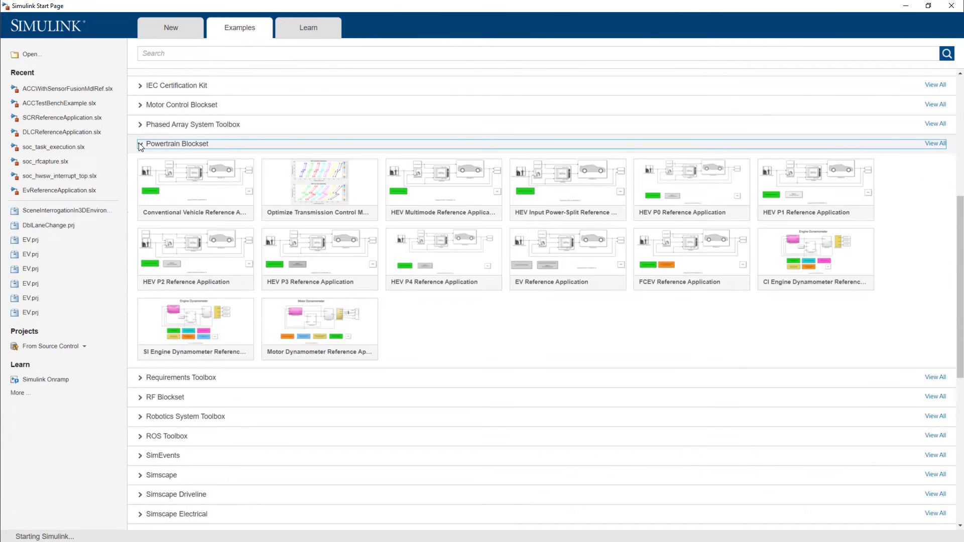
{"action": "left_click", "coordinate": [562, 252]}
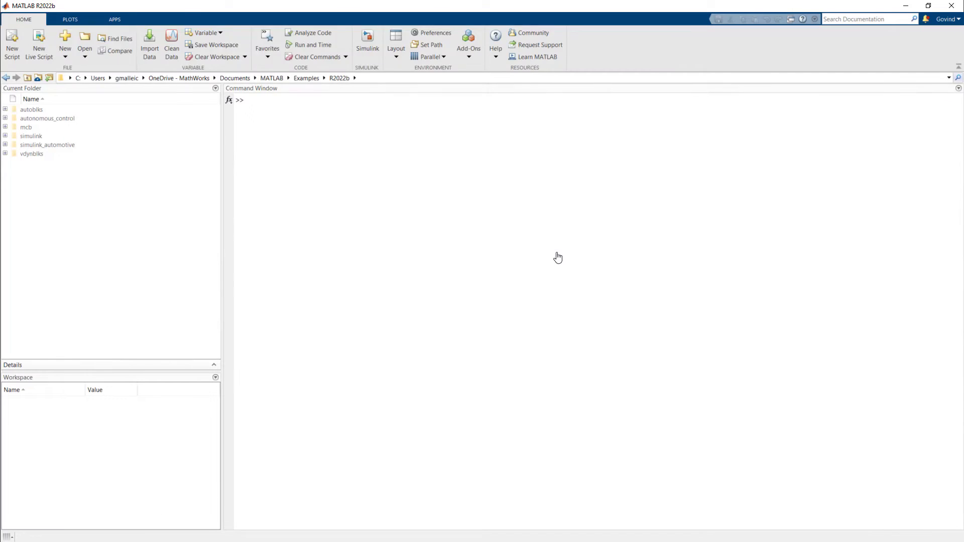
{"action": "left_click_drag", "start_coordinate": [40, 149], "coordinate": [401, 110]}
{"action": "double_click", "coordinate": [401, 111]}
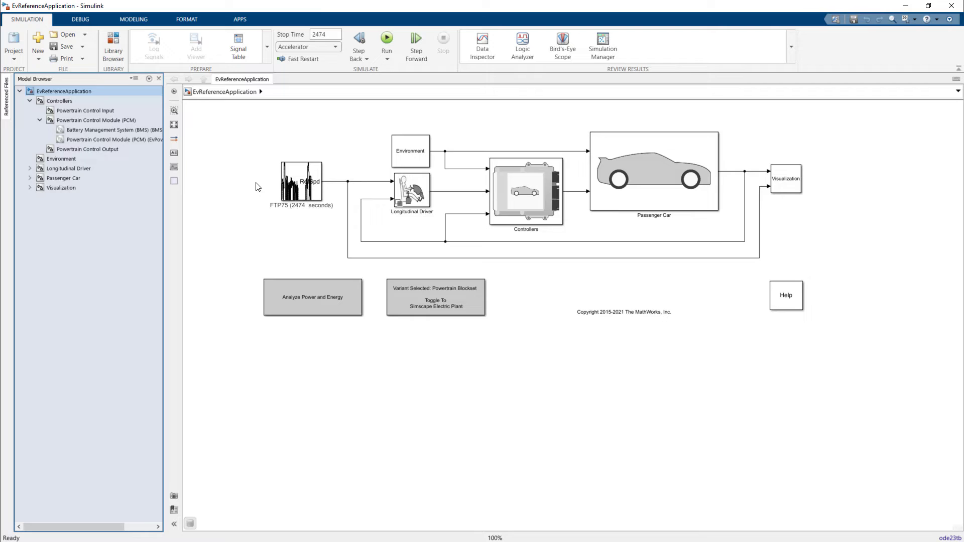
Step: Launch the Lookup Table Editor from the Modeling Design gallery and list EvReferenceApplication's lookup tables
{"action": "left_click", "coordinate": [133, 17]}
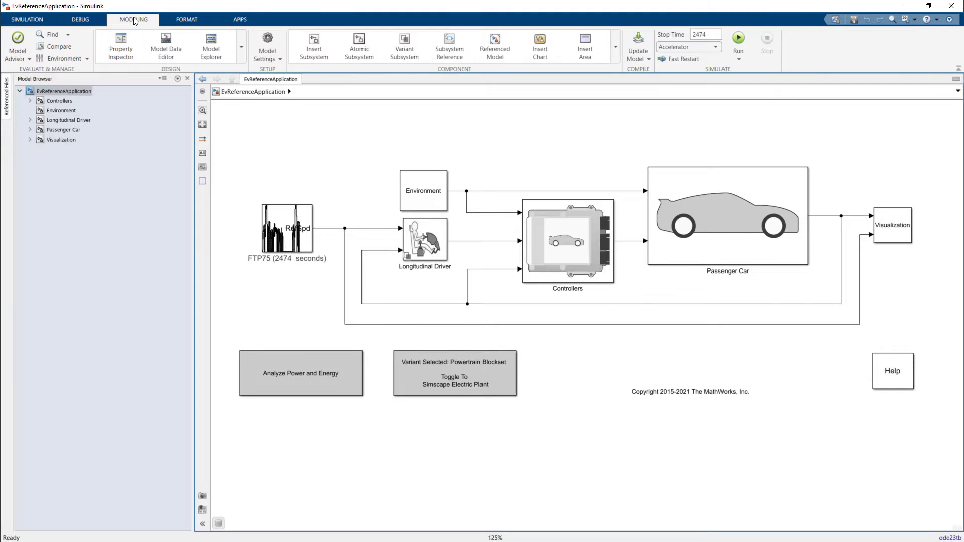
{"action": "left_click", "coordinate": [241, 52]}
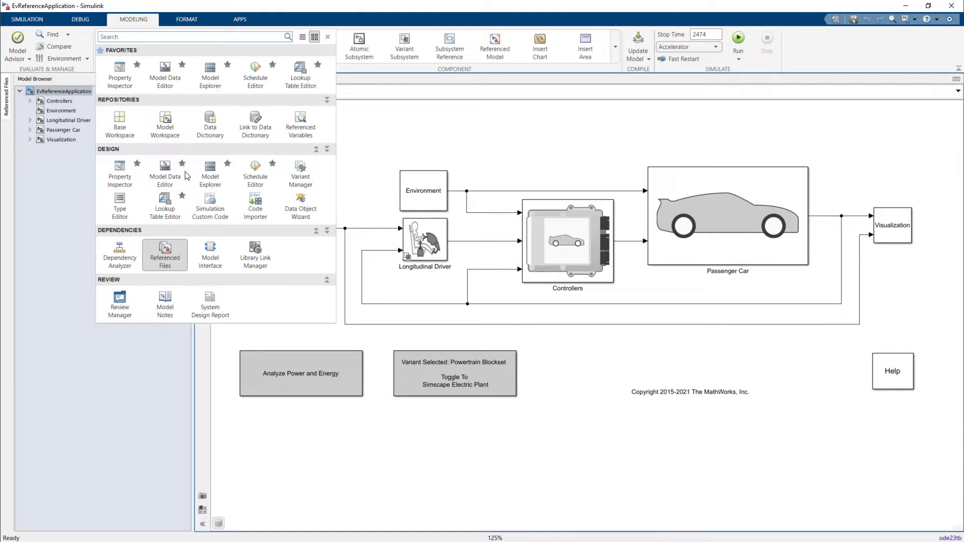
{"action": "left_click", "coordinate": [169, 204]}
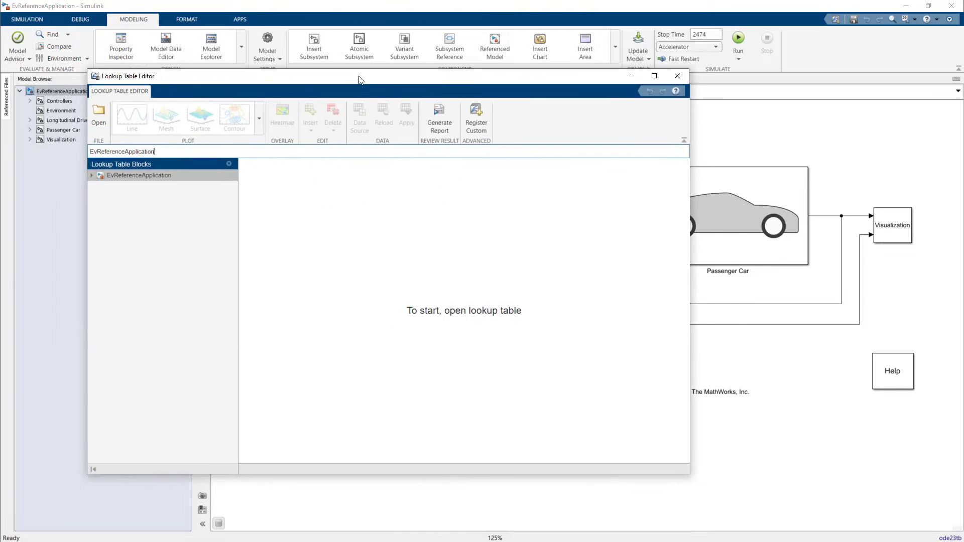
{"action": "left_click", "coordinate": [130, 173]}
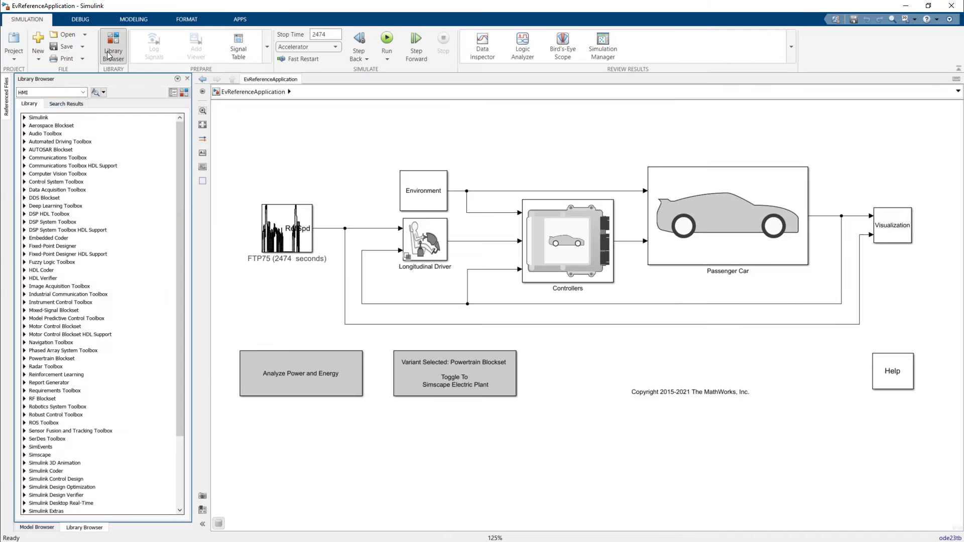
Step: Drag an n-D Lookup Table from Simulink > Lookup Tables into the model and edit its table and breakpoints
{"action": "left_click", "coordinate": [24, 118]}
{"action": "left_click", "coordinate": [32, 174]}
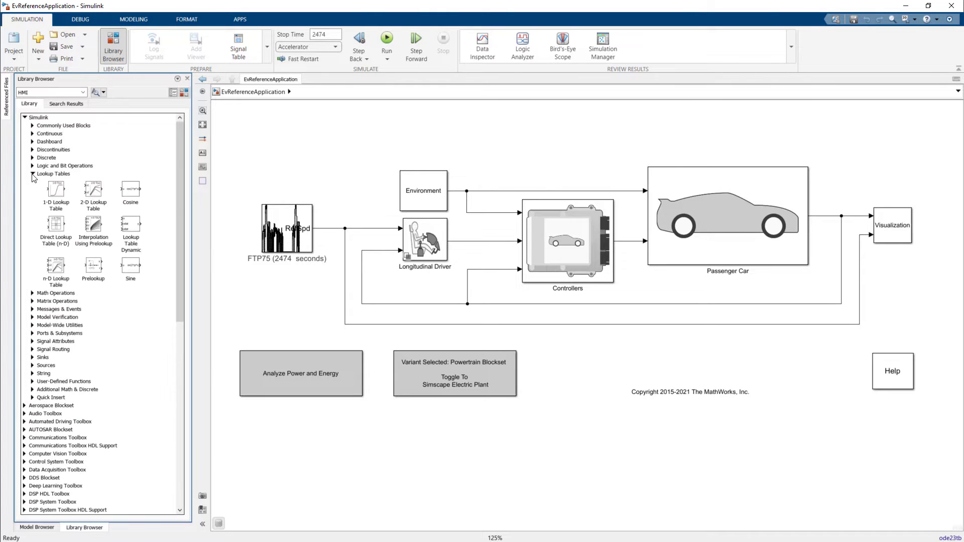
{"action": "left_click_drag", "start_coordinate": [59, 272], "coordinate": [279, 153]}
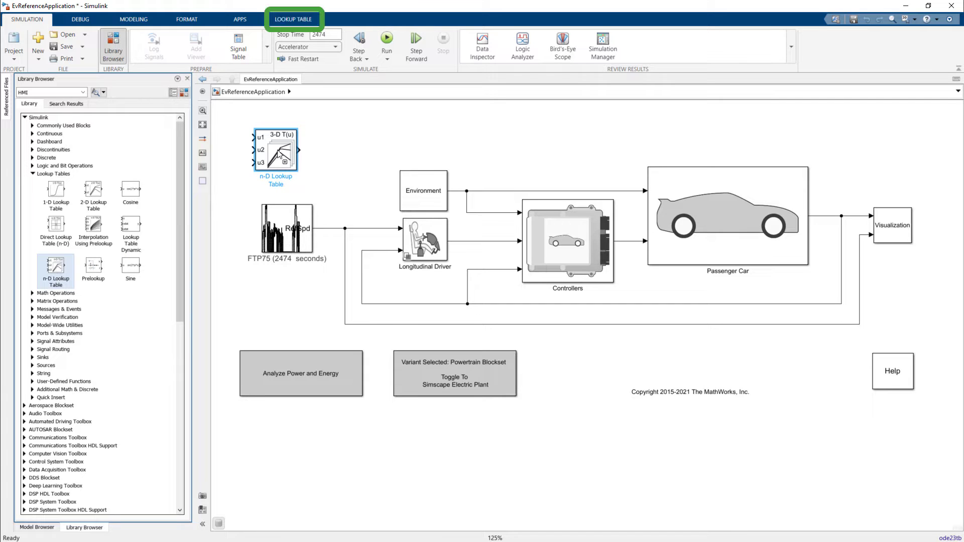
{"action": "double_click", "coordinate": [279, 153]}
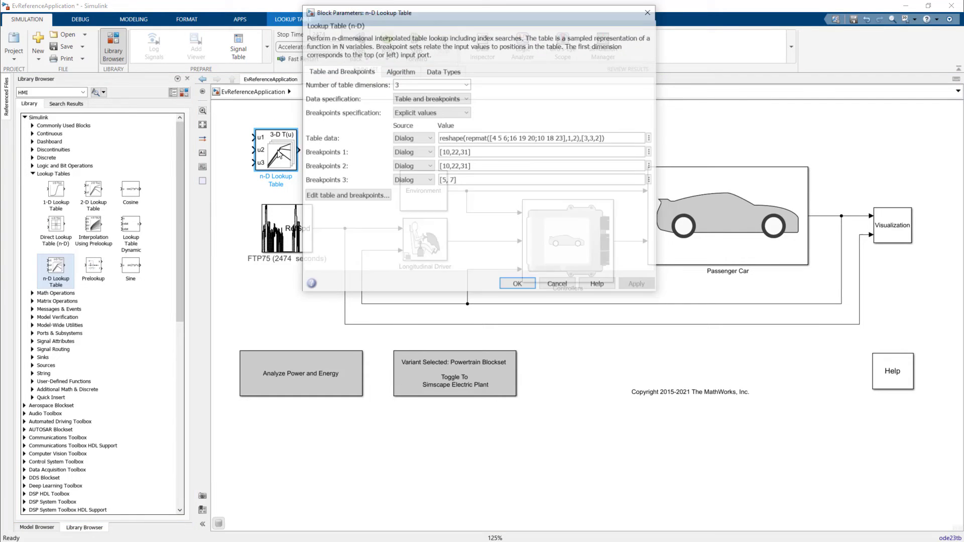
{"action": "left_click", "coordinate": [346, 197]}
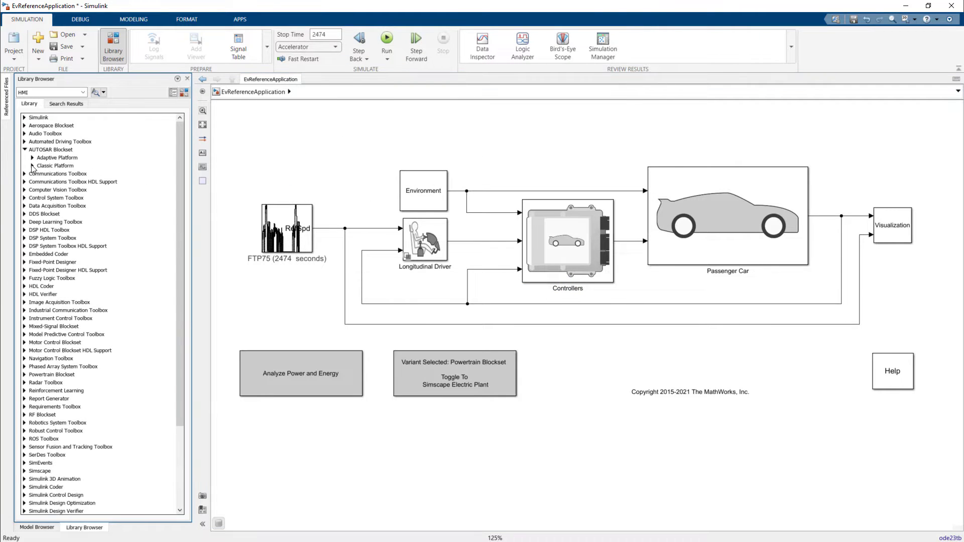
Step: Browse the AUTOSAR Classic Platform Library Routines Interpolation blocks
{"action": "left_click", "coordinate": [32, 165]}
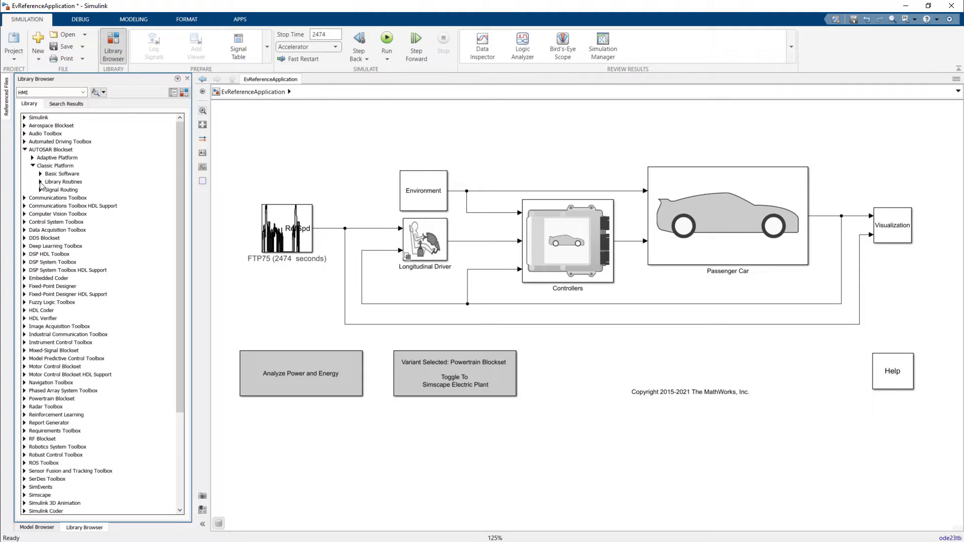
{"action": "left_click", "coordinate": [41, 182]}
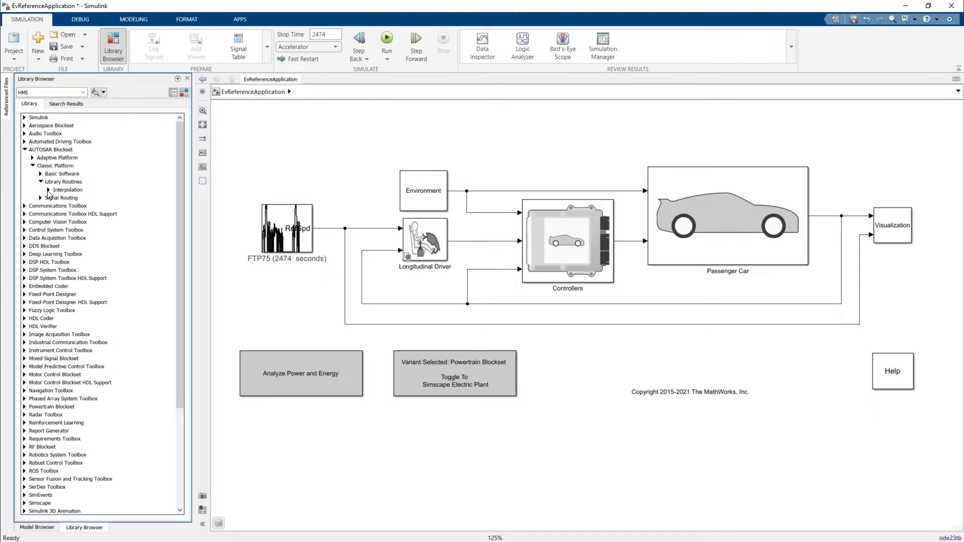
{"action": "left_click", "coordinate": [48, 190]}
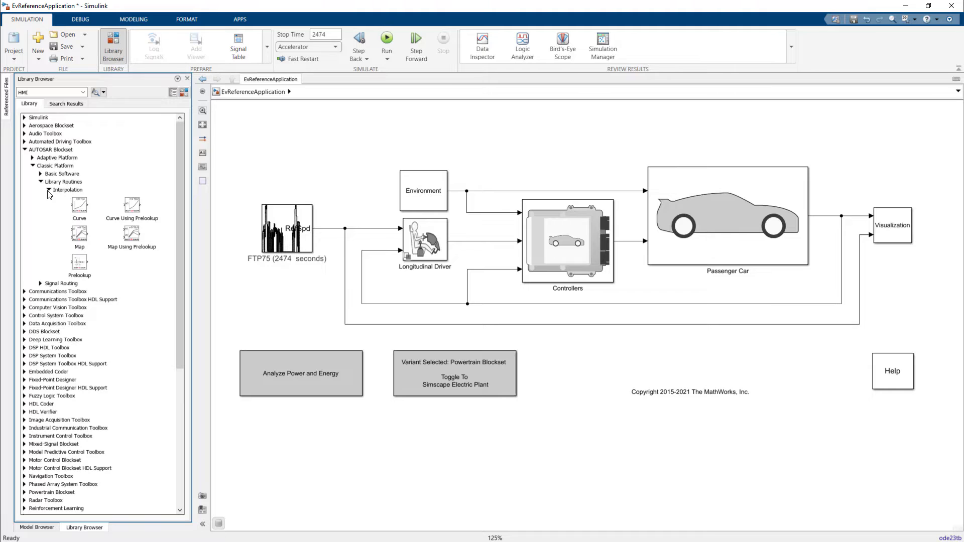
Step: Return to the model hierarchy and launch the Lookup Table Editor from the Modeling Design gallery
{"action": "left_click", "coordinate": [113, 50]}
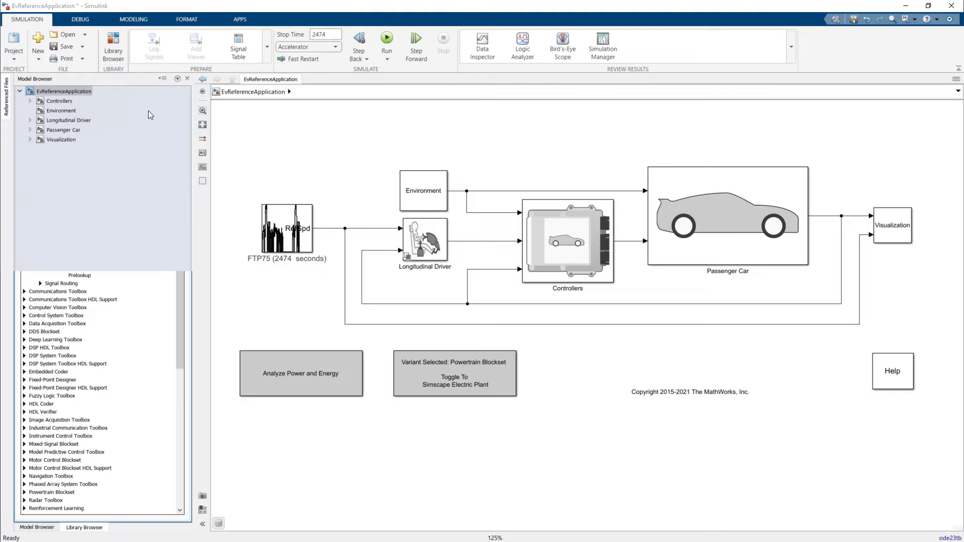
{"action": "left_click", "coordinate": [136, 22]}
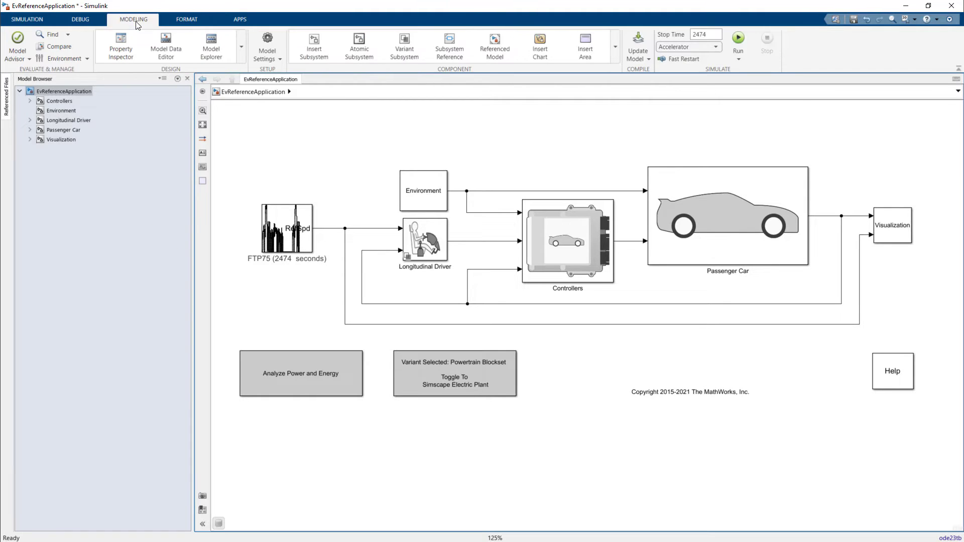
{"action": "left_click", "coordinate": [242, 48]}
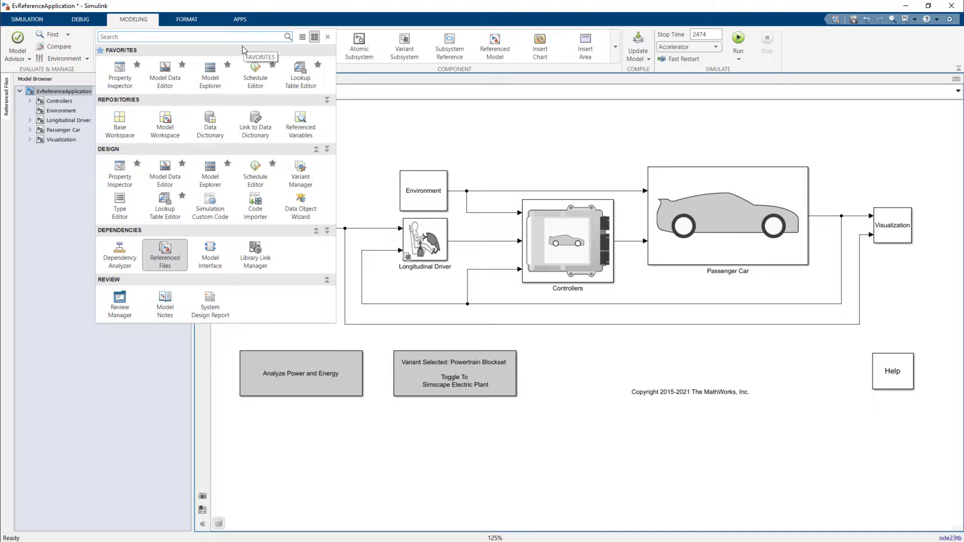
{"action": "left_click", "coordinate": [167, 205]}
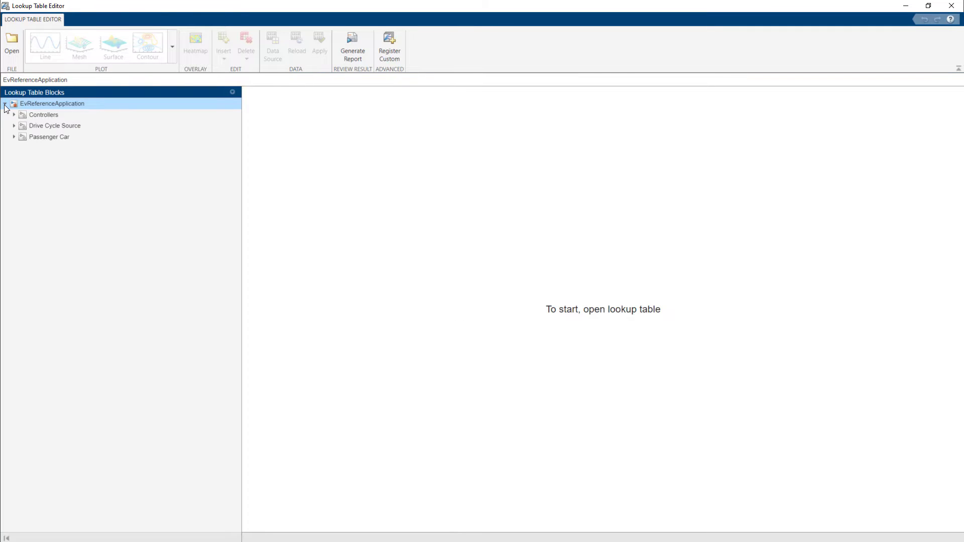
Step: Expand Passenger Car > Electric Plant > Battery > BattEv and open the R resistance table
{"action": "left_click", "coordinate": [13, 137]}
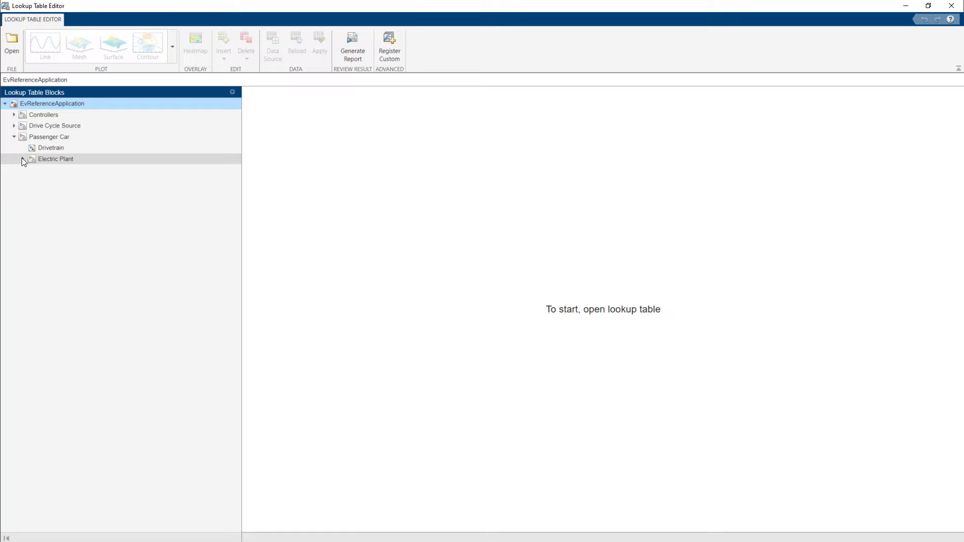
{"action": "left_click", "coordinate": [22, 157]}
{"action": "left_click", "coordinate": [56, 182]}
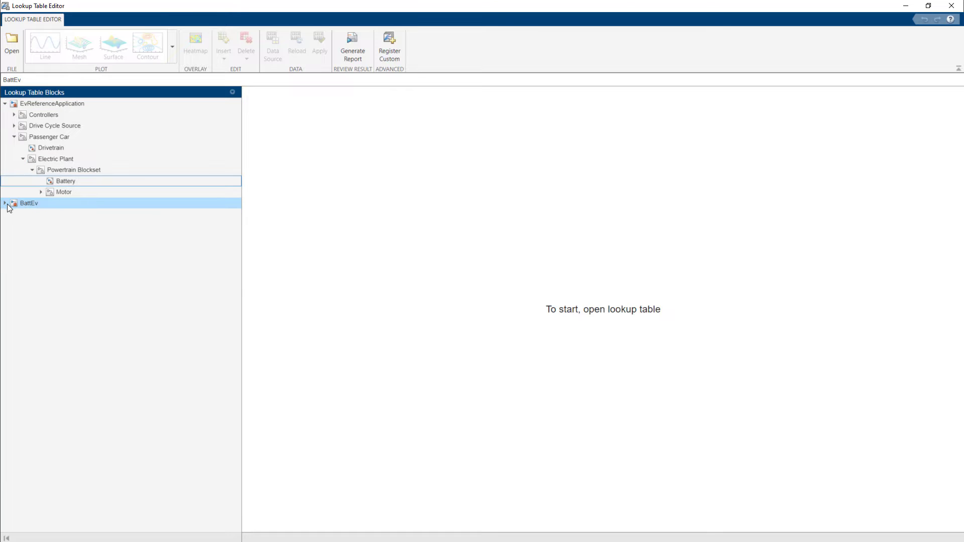
{"action": "left_click", "coordinate": [5, 203]}
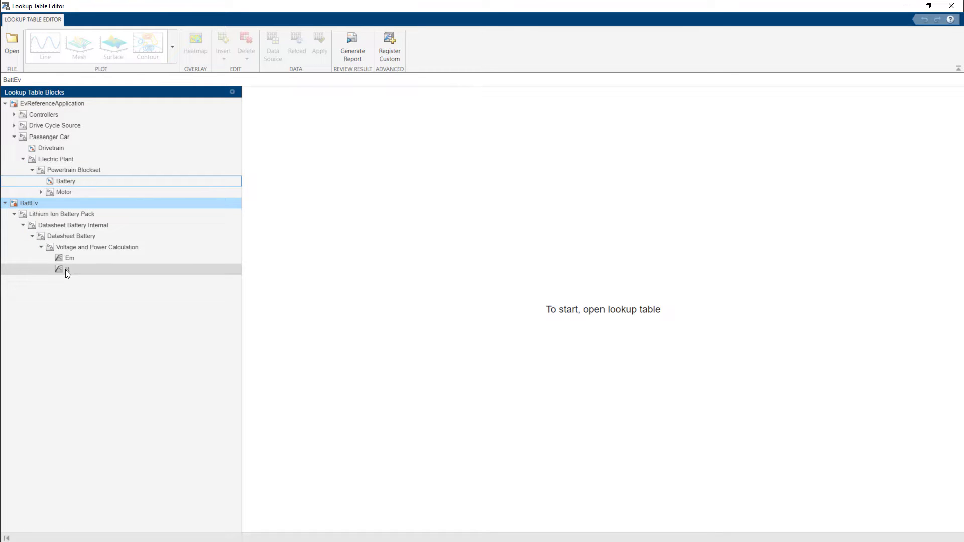
{"action": "left_click", "coordinate": [65, 270]}
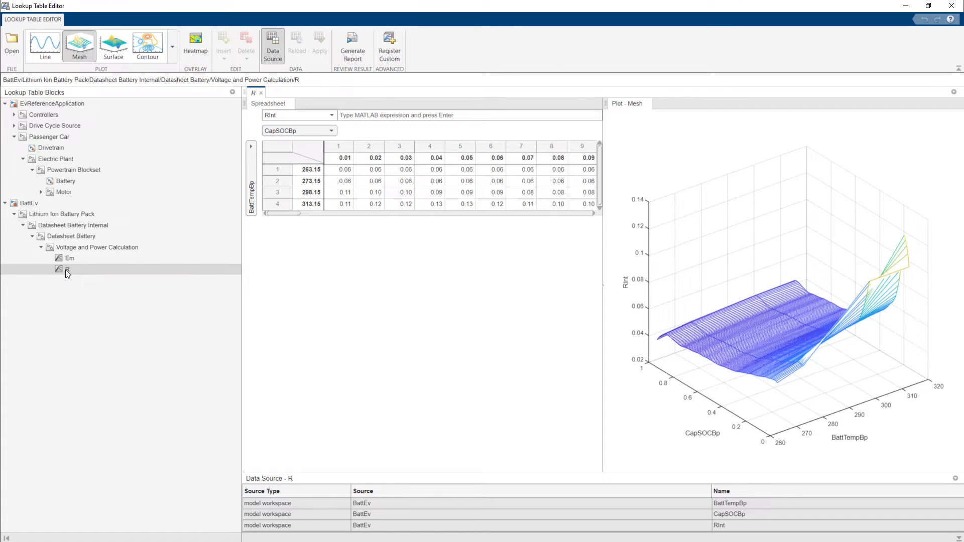
{"action": "left_click", "coordinate": [49, 56]}
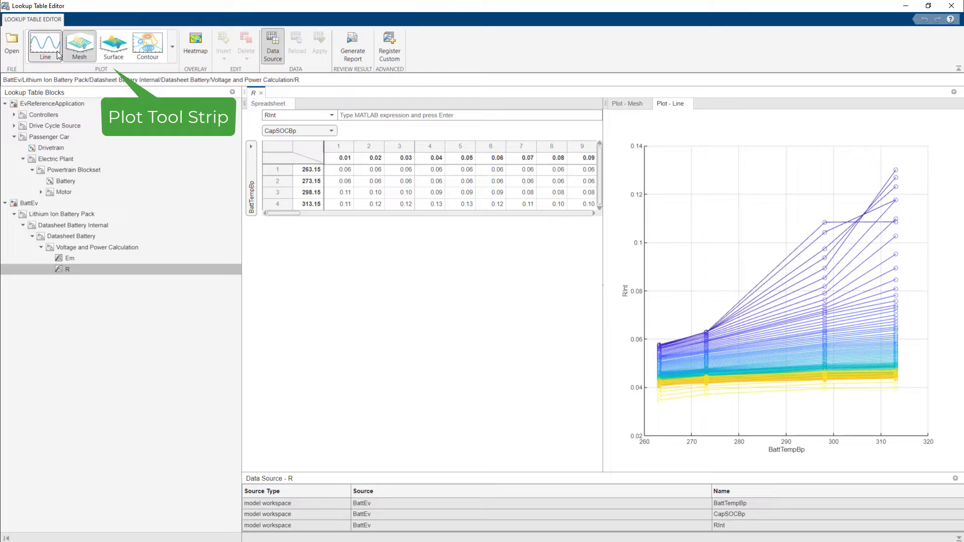
{"action": "left_click", "coordinate": [112, 50]}
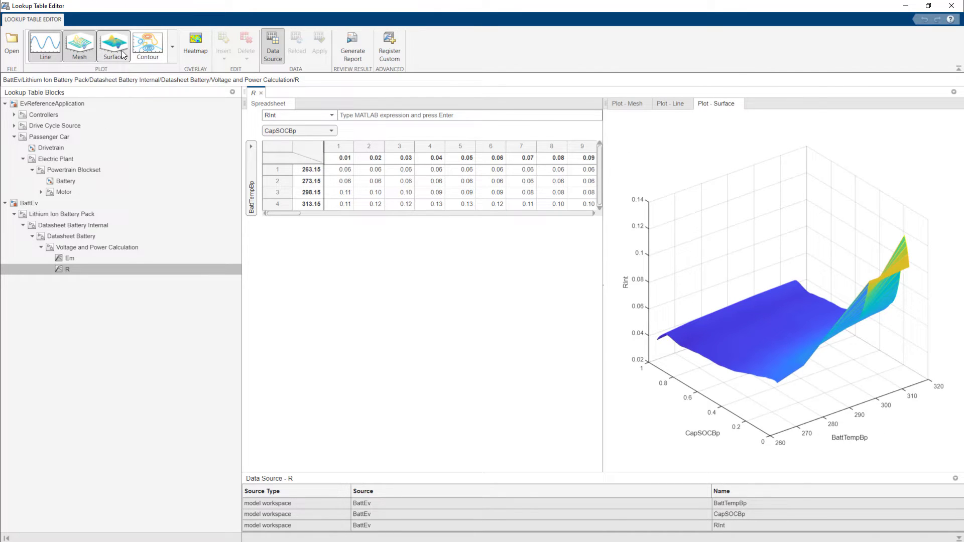
{"action": "left_click", "coordinate": [150, 55]}
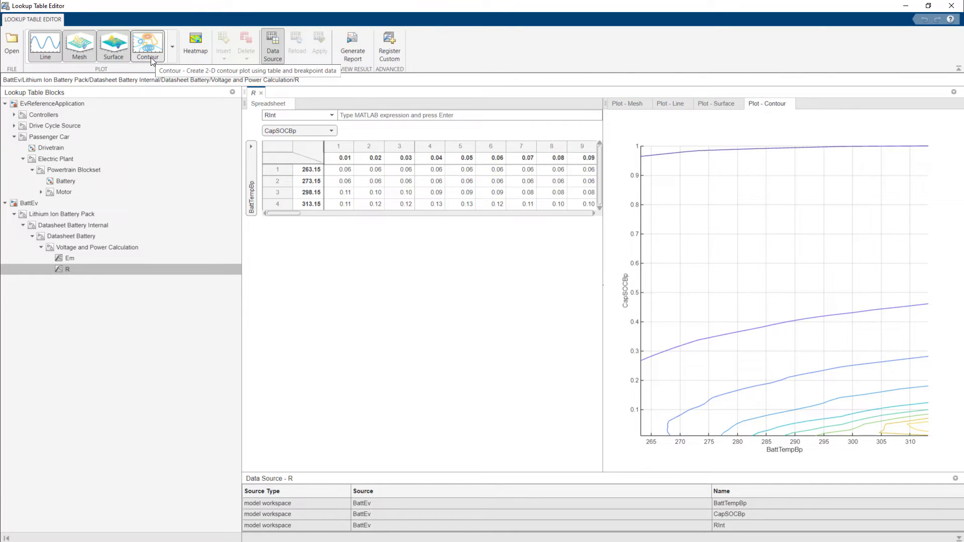
{"action": "left_click", "coordinate": [151, 57]}
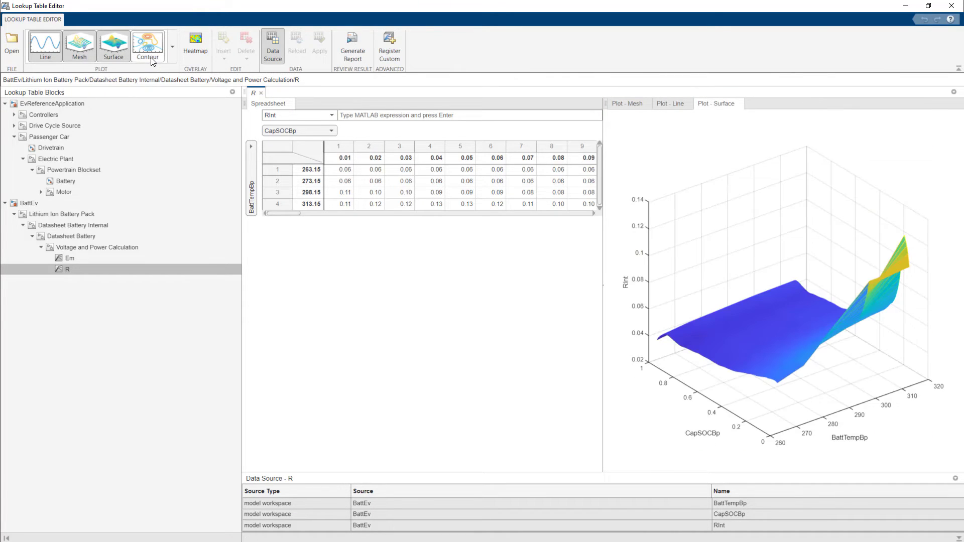
{"action": "left_click", "coordinate": [120, 57]}
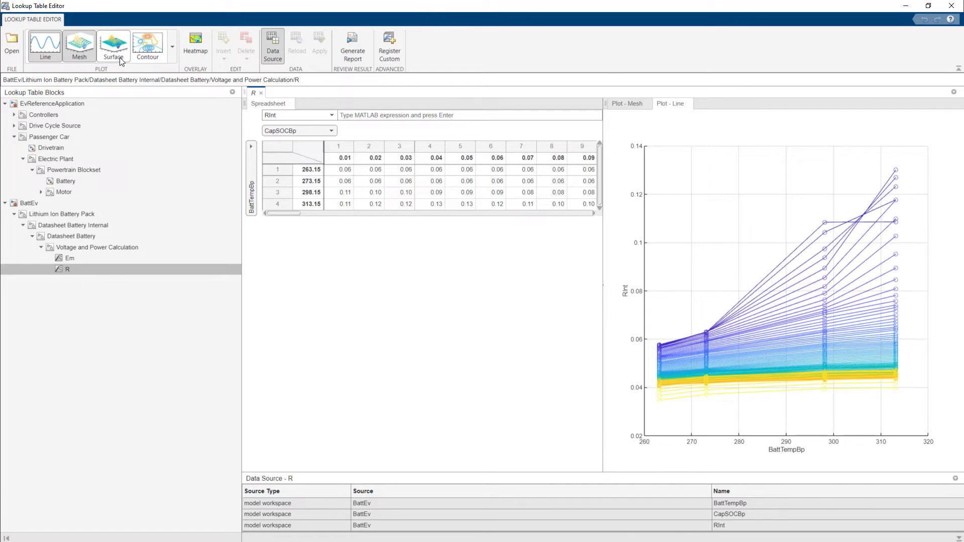
{"action": "left_click", "coordinate": [55, 58]}
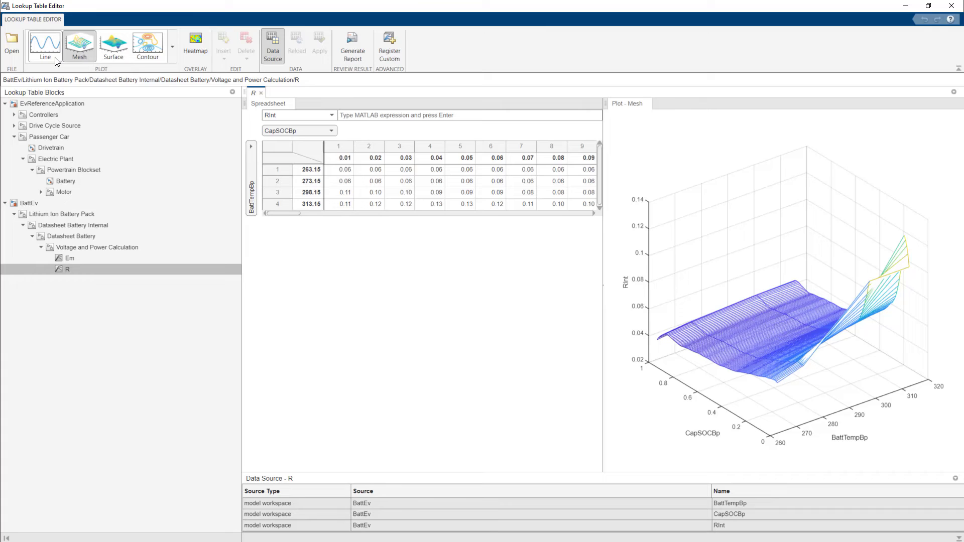
{"action": "left_click", "coordinate": [192, 55]}
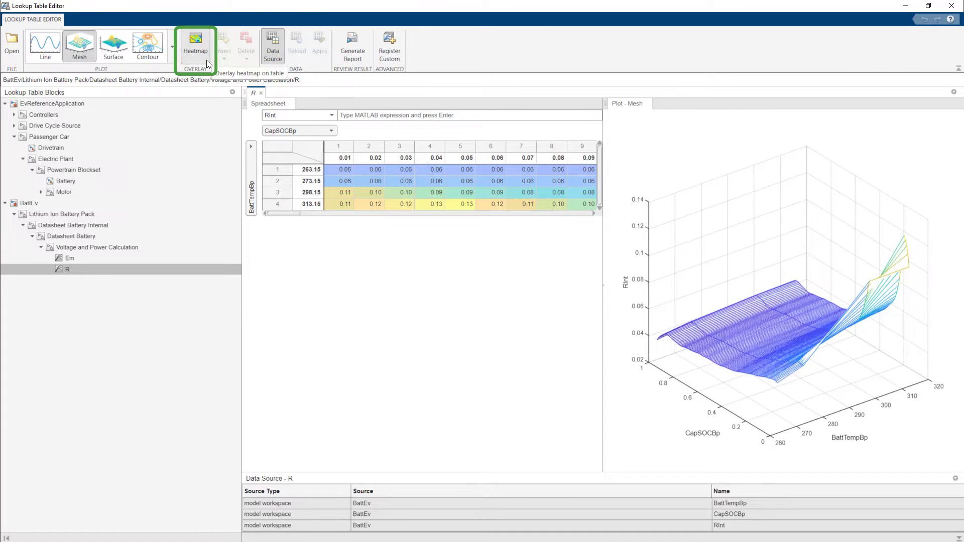
{"action": "left_click", "coordinate": [207, 59]}
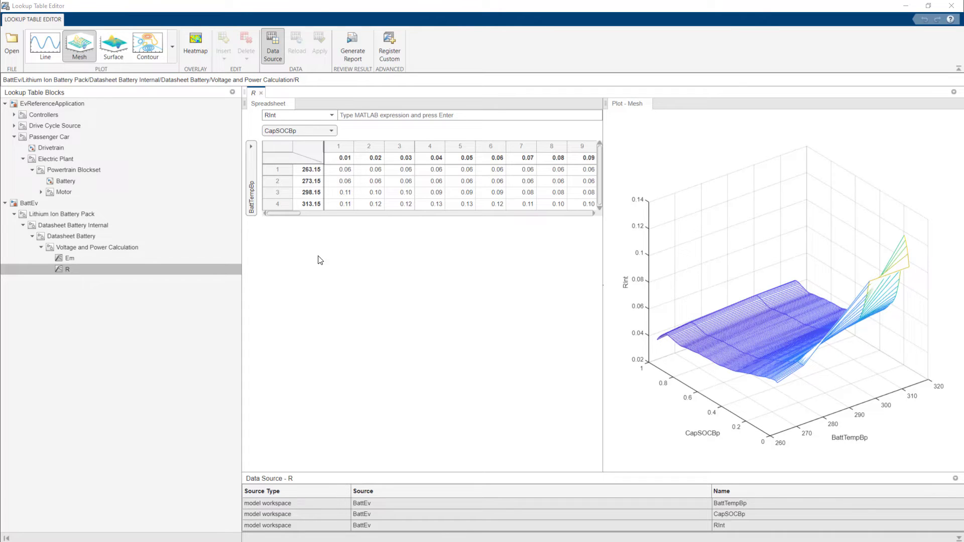
{"action": "left_click", "coordinate": [374, 185]}
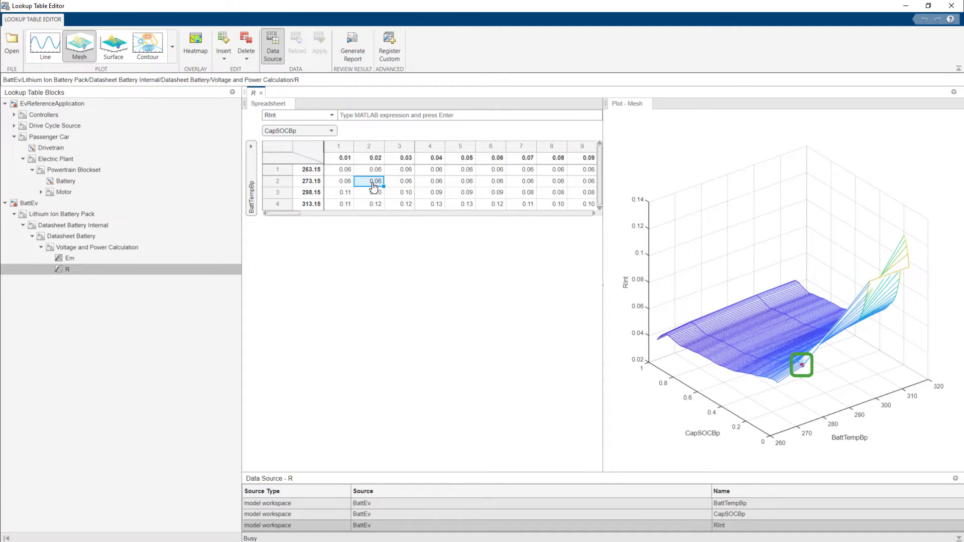
{"action": "left_click", "coordinate": [276, 206]}
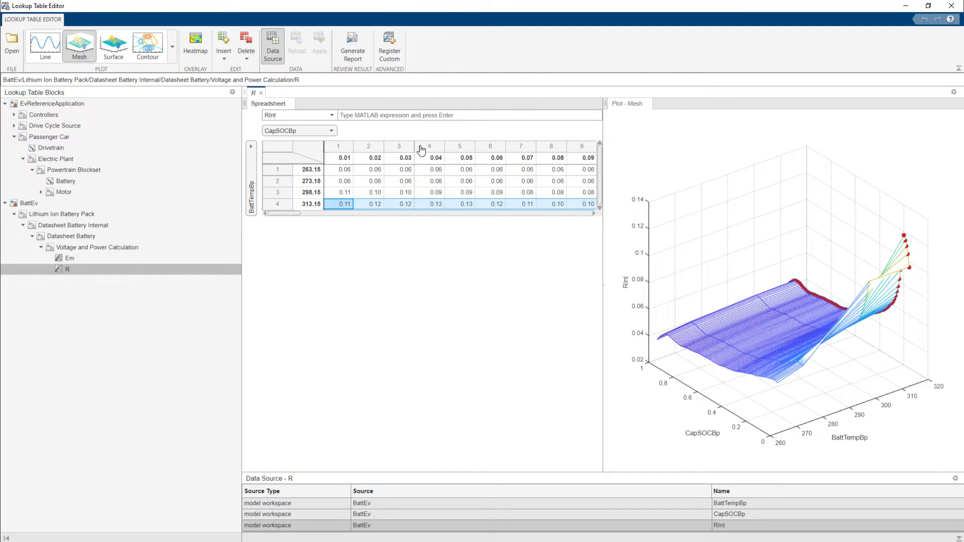
{"action": "left_click", "coordinate": [406, 149]}
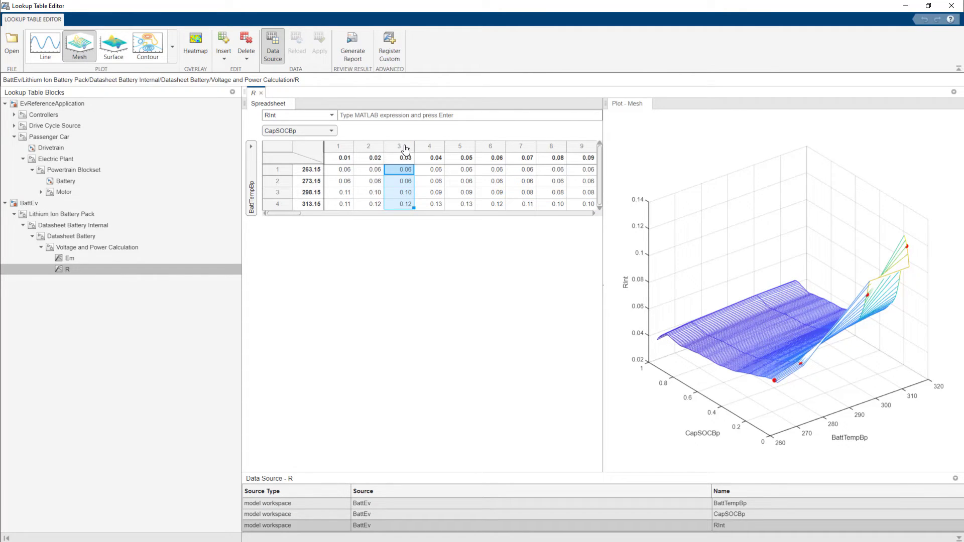
{"action": "key", "text": "Down"}
{"action": "key", "text": "Right"}
{"action": "key", "text": "Right"}
{"action": "key", "text": "Right"}
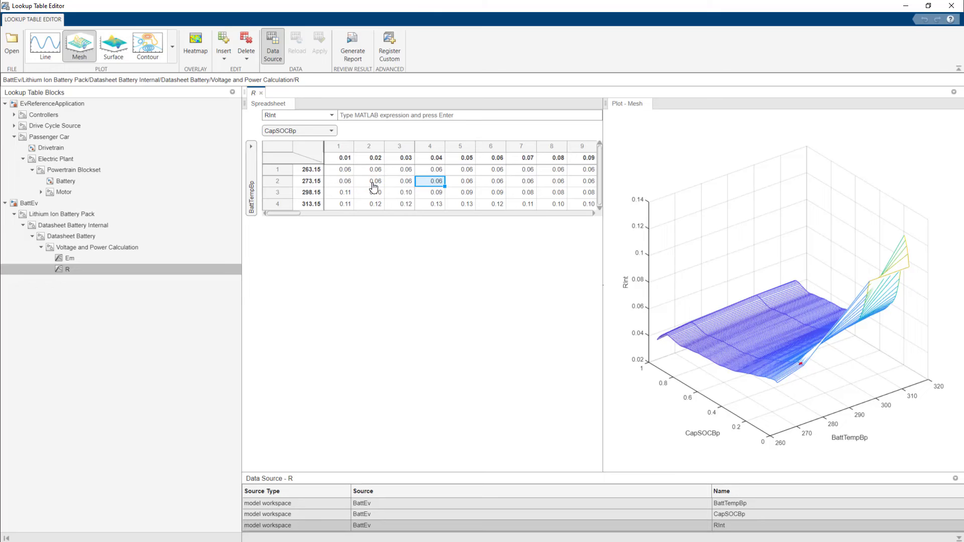
{"action": "key", "text": "Right"}
{"action": "key", "text": "Right"}
{"action": "key", "text": "Right"}
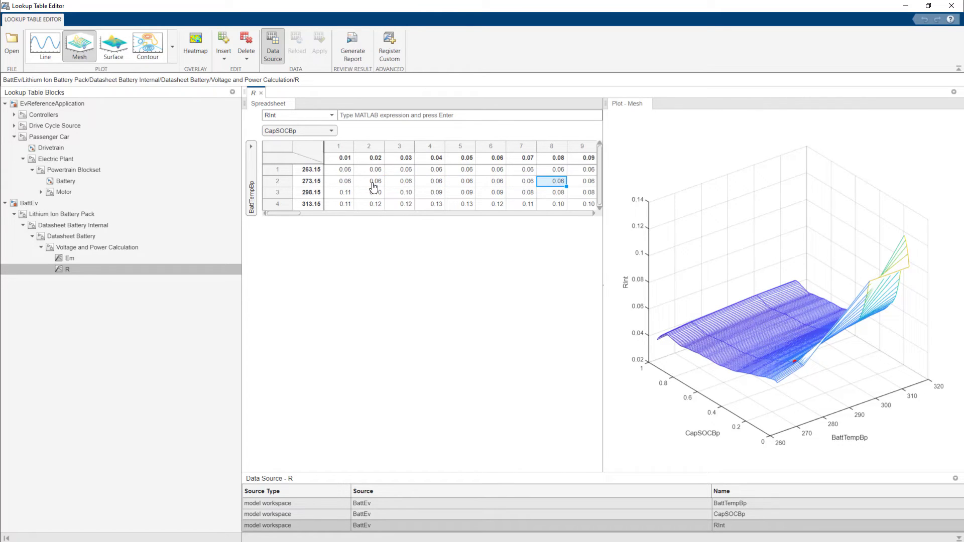
{"action": "key", "text": "Up"}
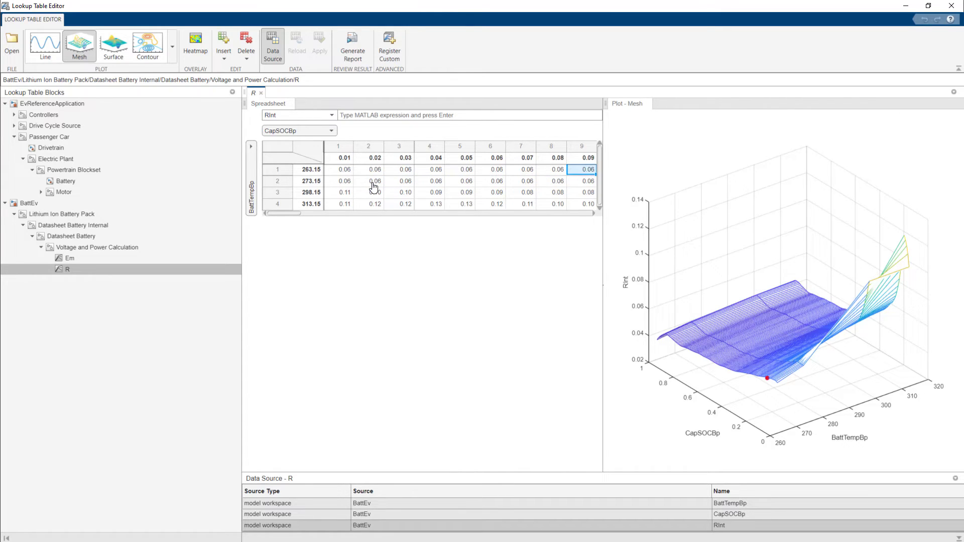
{"action": "key", "text": "shift+Down"}
{"action": "key", "text": "shift+Down"}
{"action": "key", "text": "shift+Down"}
{"action": "left_click", "coordinate": [402, 147]}
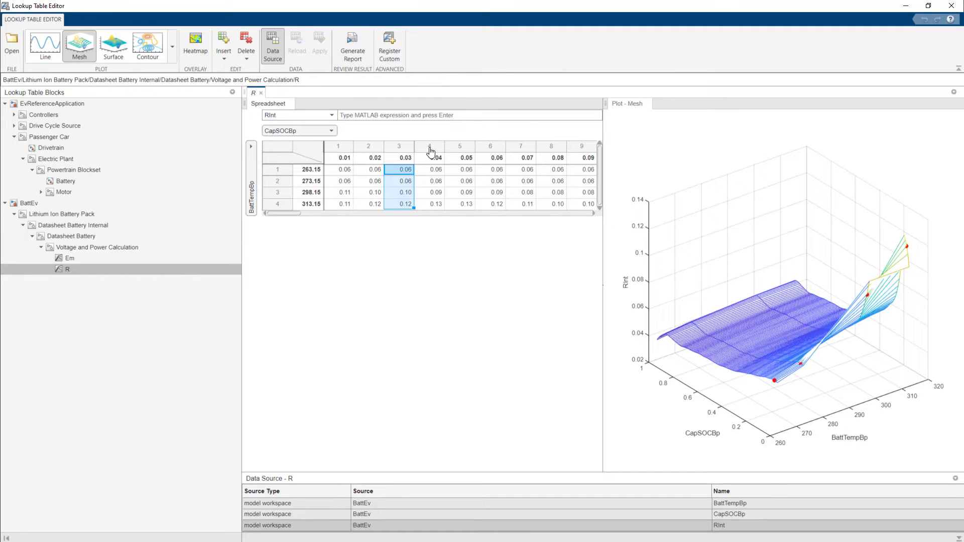
Step: Insert a column left of column 4, then delete that empty column again
{"action": "left_click", "coordinate": [431, 152]}
{"action": "right_click", "coordinate": [431, 150]}
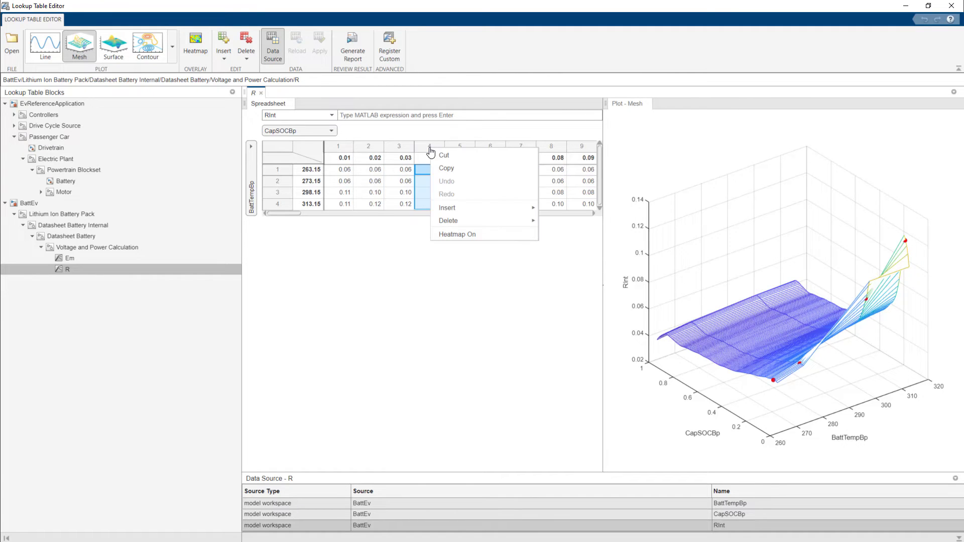
{"action": "mouse_move", "coordinate": [445, 211]}
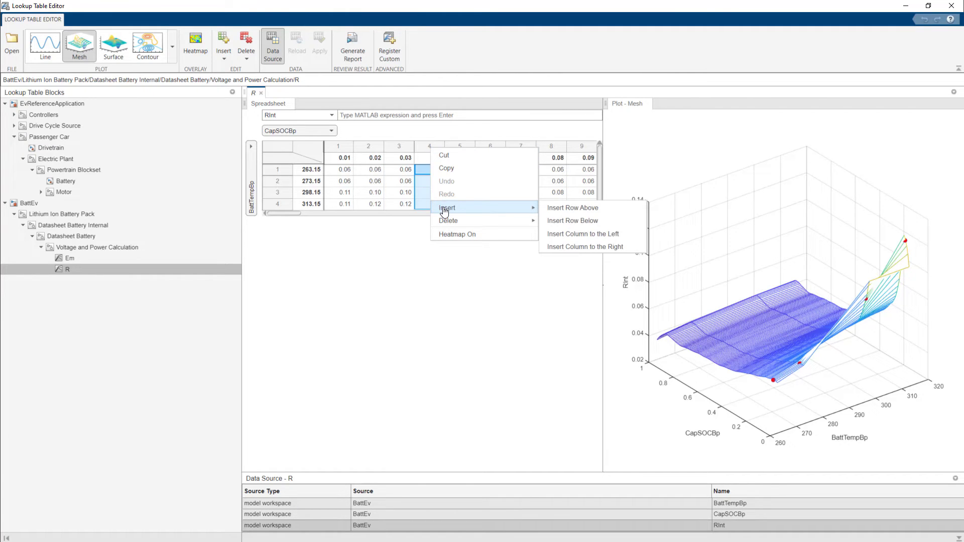
{"action": "left_click", "coordinate": [570, 234]}
{"action": "right_click", "coordinate": [436, 150]}
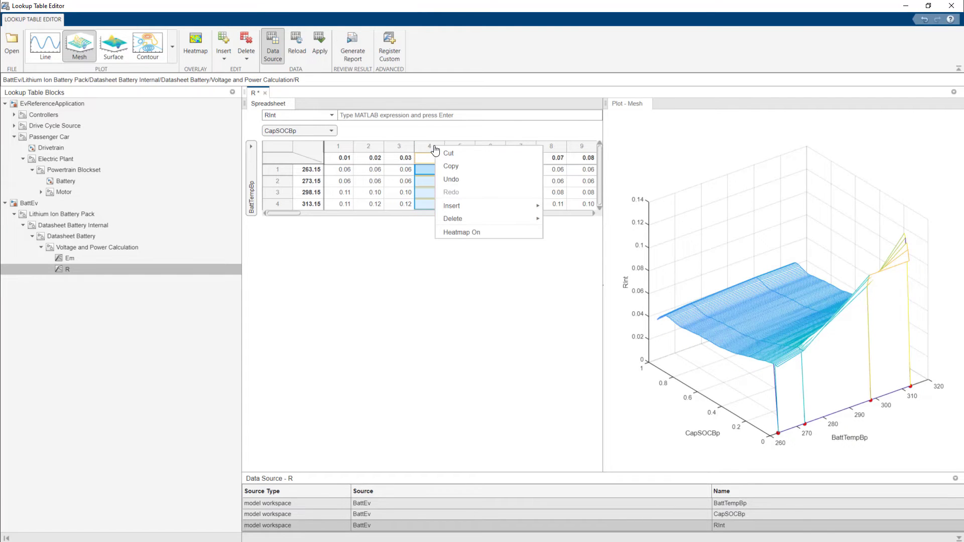
{"action": "mouse_move", "coordinate": [537, 224]}
{"action": "left_click", "coordinate": [574, 232]}
Step: Insert an empty row above the 298.15 temperature row
{"action": "left_click", "coordinate": [277, 193]}
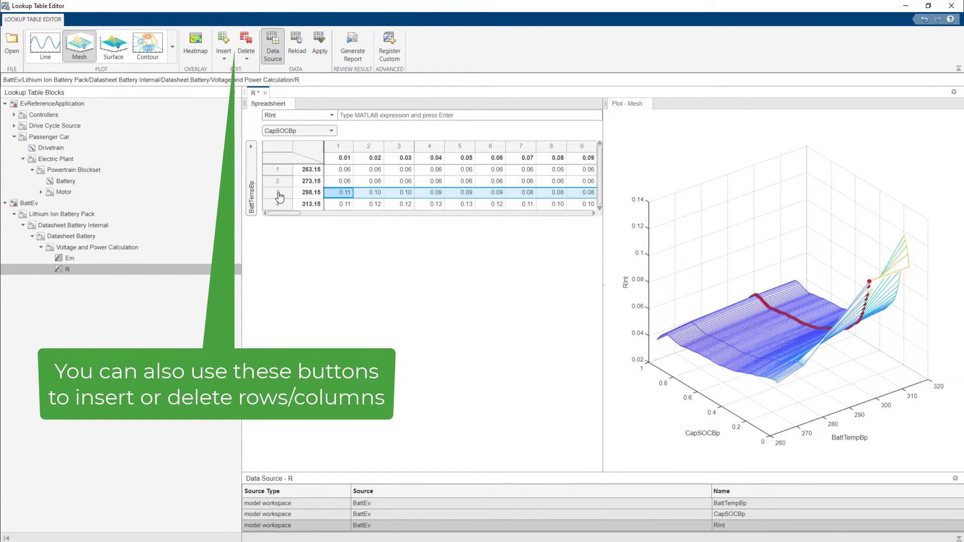
{"action": "right_click", "coordinate": [279, 193]}
{"action": "mouse_move", "coordinate": [297, 255]}
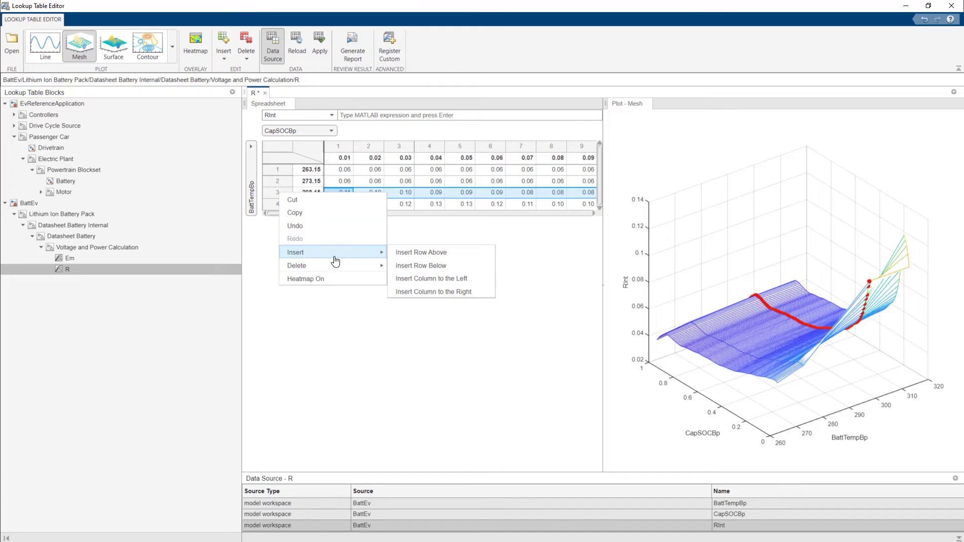
{"action": "left_click", "coordinate": [410, 253]}
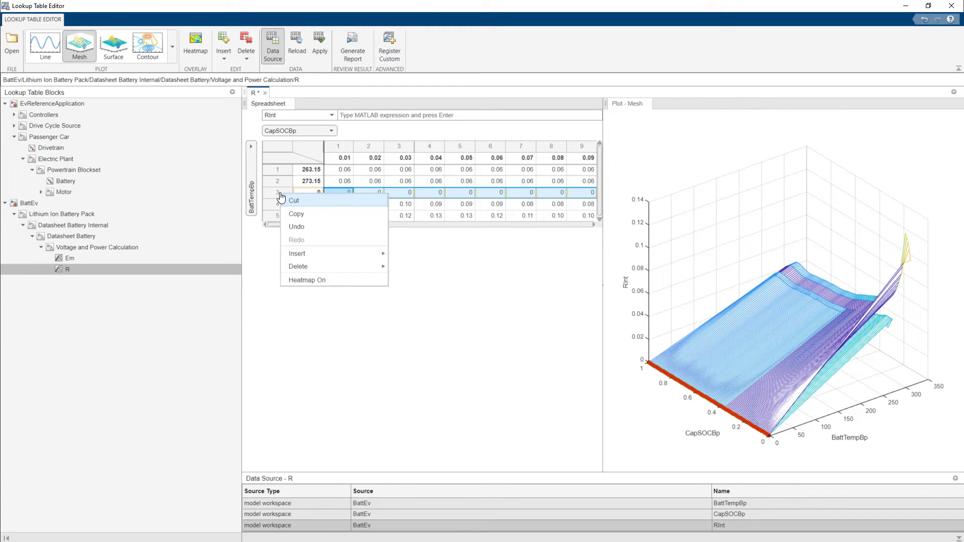
Step: Delete the inserted zero row and set row 1 resistances in columns 2 and 3 to 0
{"action": "mouse_move", "coordinate": [321, 266]}
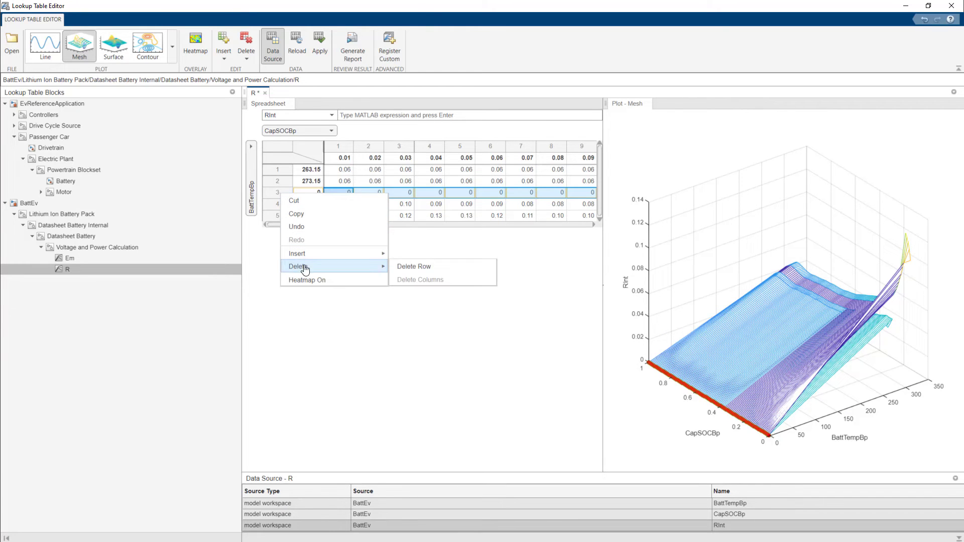
{"action": "left_click", "coordinate": [410, 267]}
{"action": "left_click", "coordinate": [385, 173]}
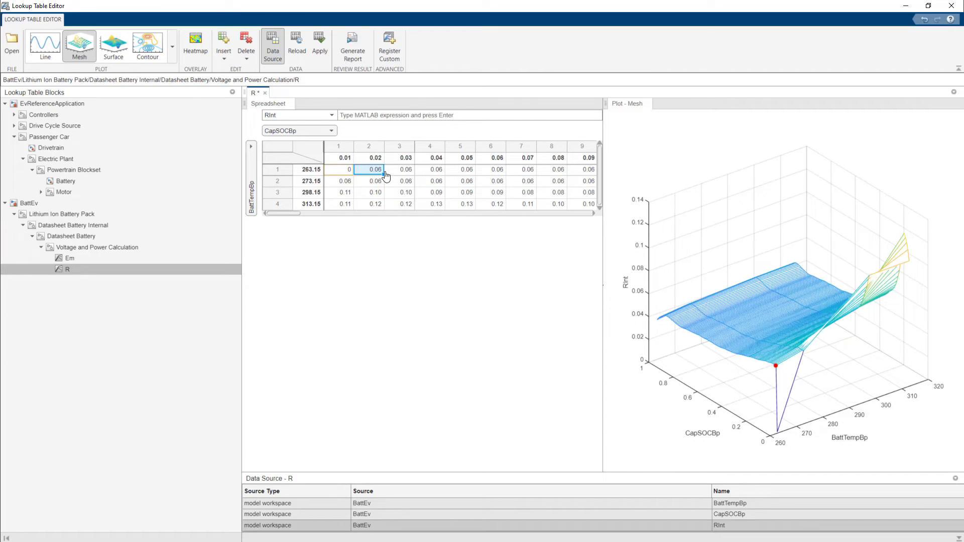
{"action": "type", "text": "0"}
{"action": "key", "text": "Tab"}
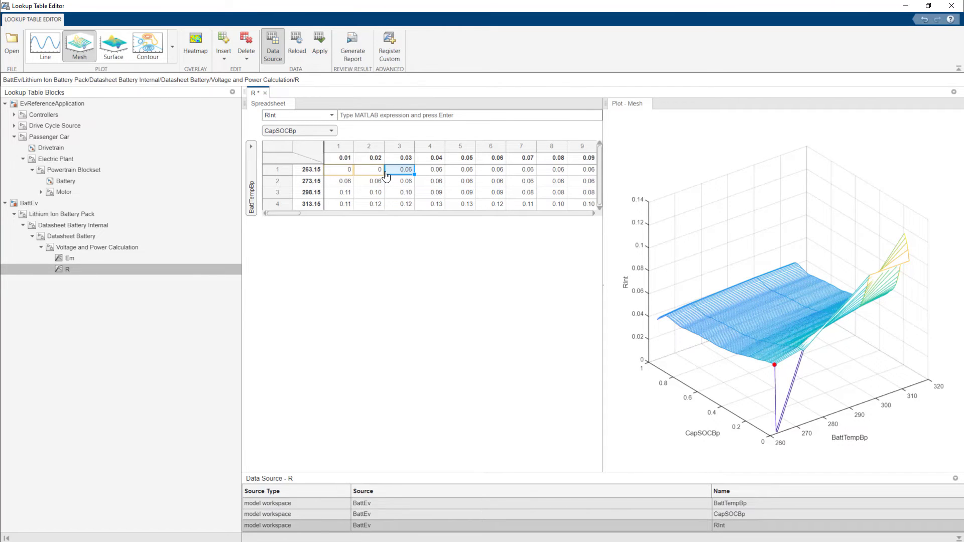
{"action": "type", "text": "0"}
{"action": "key", "text": "Tab"}
{"action": "key", "text": "Up"}
Step: Set the first three CapSOCBp breakpoints to 0, then undo the trial edits
{"action": "key", "text": "Left"}
{"action": "key", "text": "Left"}
{"action": "key", "text": "Left"}
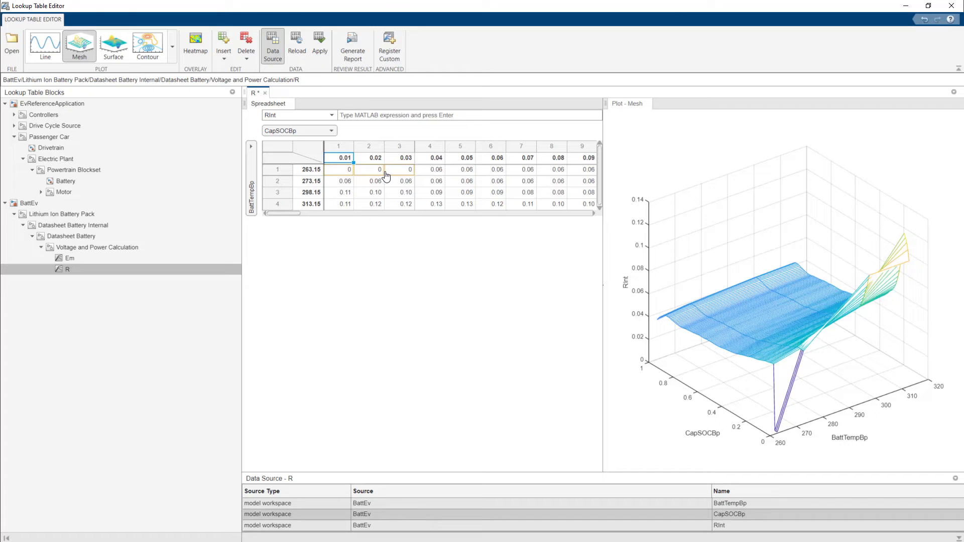
{"action": "type", "text": "0"}
{"action": "key", "text": "Tab"}
{"action": "type", "text": "0"}
{"action": "key", "text": "Tab"}
{"action": "type", "text": "0"}
{"action": "key", "text": "Tab"}
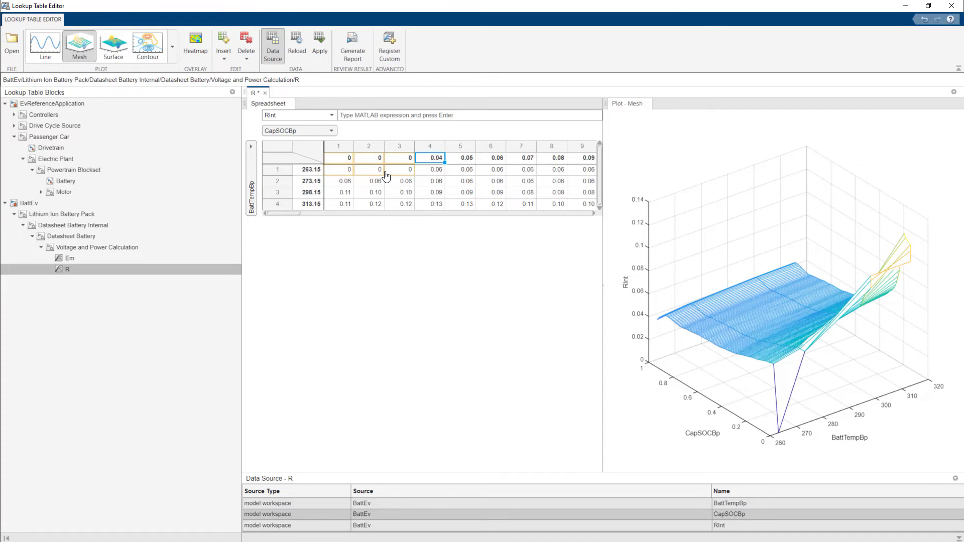
{"action": "key", "text": "ctrl+z"}
{"action": "key", "text": "ctrl+z"}
{"action": "key", "text": "ctrl+z"}
{"action": "key", "text": "ctrl+z"}
{"action": "key", "text": "ctrl+z"}
{"action": "key", "text": "ctrl+z"}
Step: Set cells (1,1) and (1,2) to 0, then Reload to restore the stored resistance values
{"action": "left_click", "coordinate": [430, 146]}
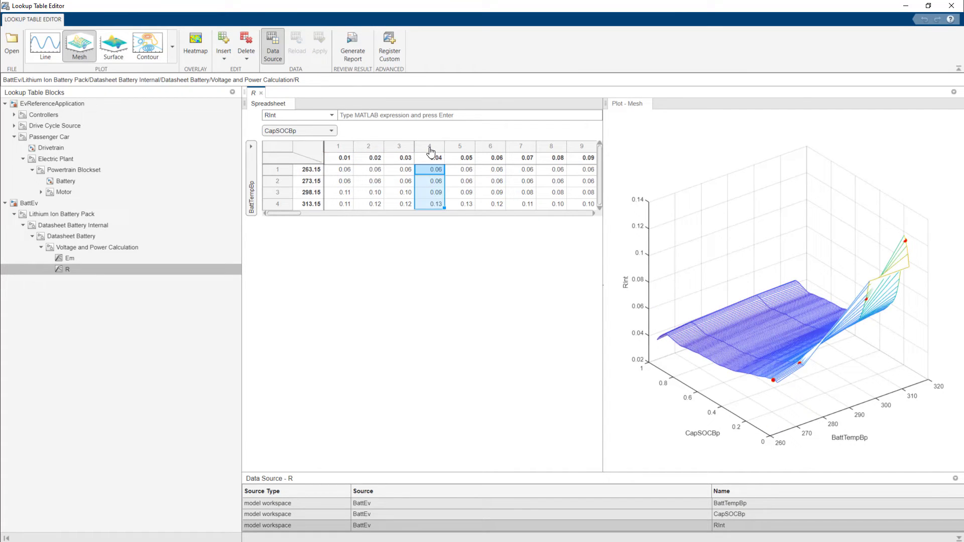
{"action": "right_click", "coordinate": [431, 151]}
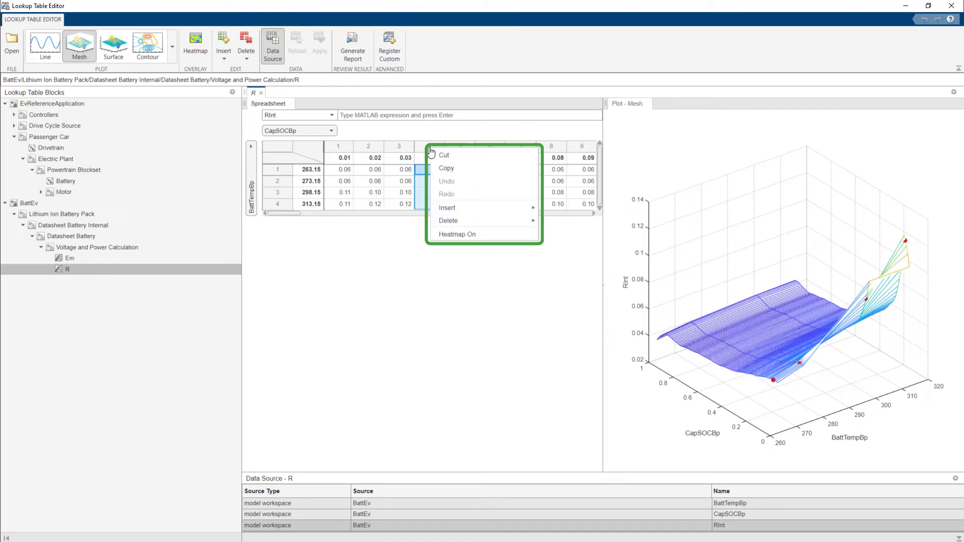
{"action": "left_click", "coordinate": [338, 170]}
{"action": "type", "text": "0"}
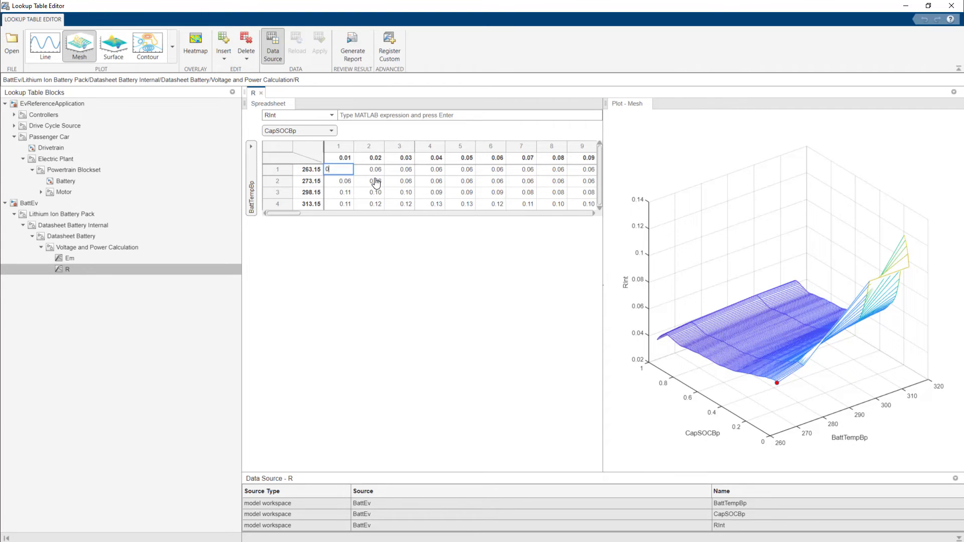
{"action": "key", "text": "Return"}
{"action": "left_click", "coordinate": [369, 173]}
{"action": "type", "text": "0"}
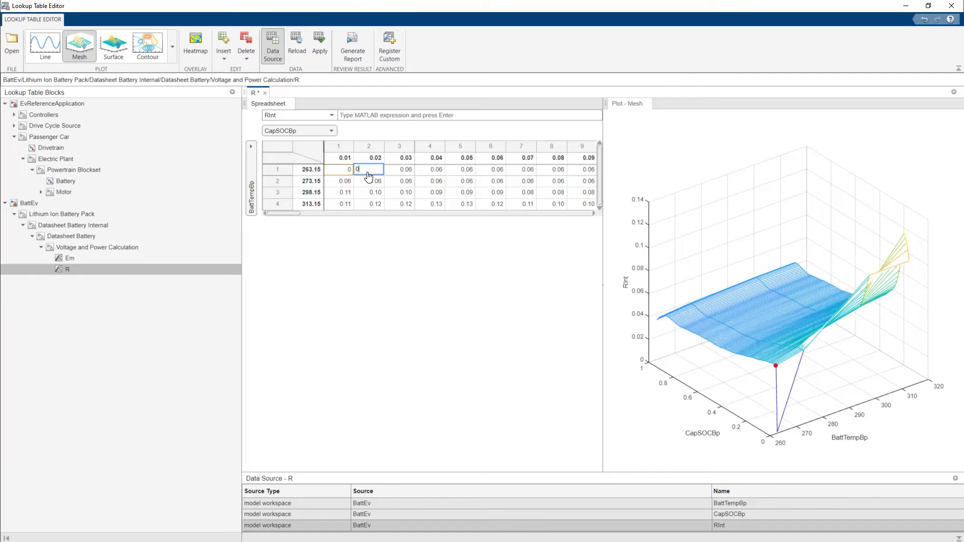
{"action": "key", "text": "Return"}
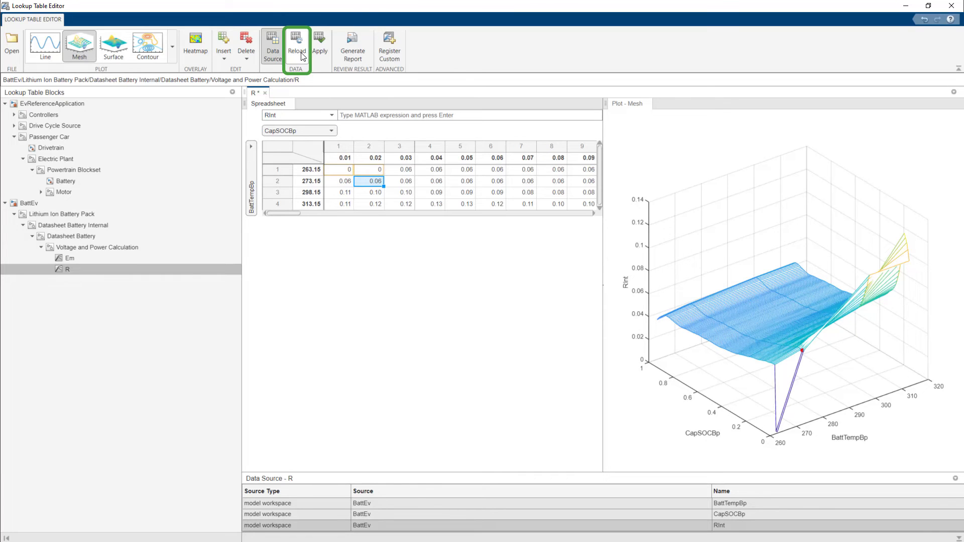
{"action": "left_click", "coordinate": [301, 56]}
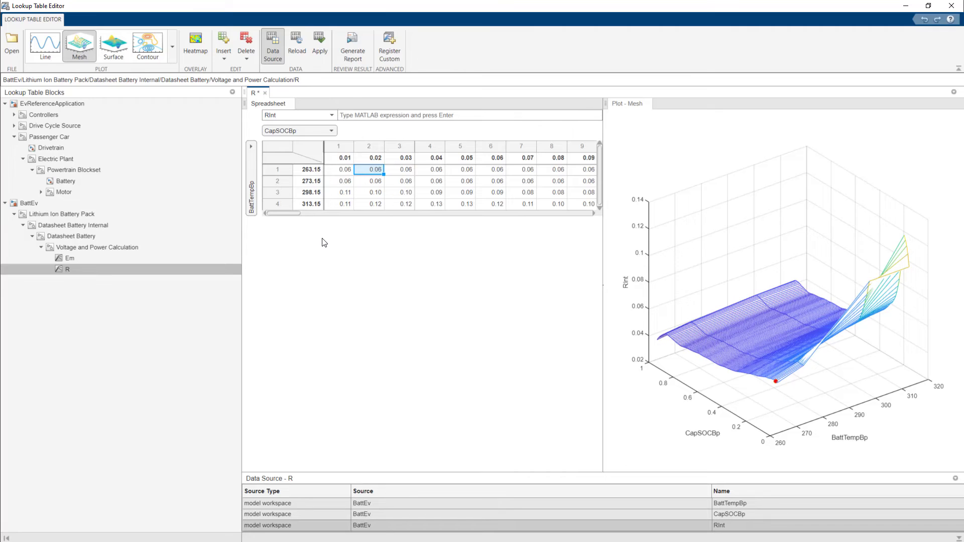
{"action": "left_click", "coordinate": [333, 131]}
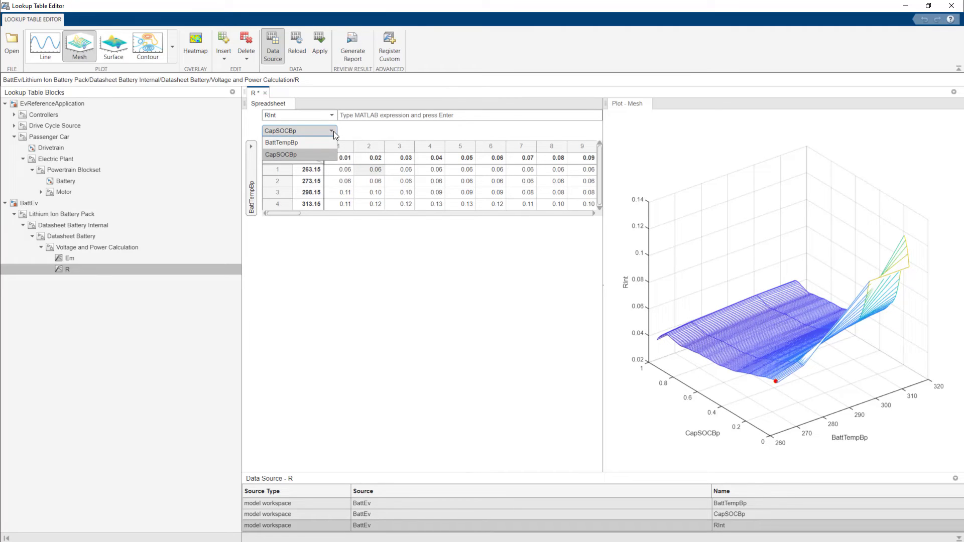
{"action": "left_click", "coordinate": [320, 143]}
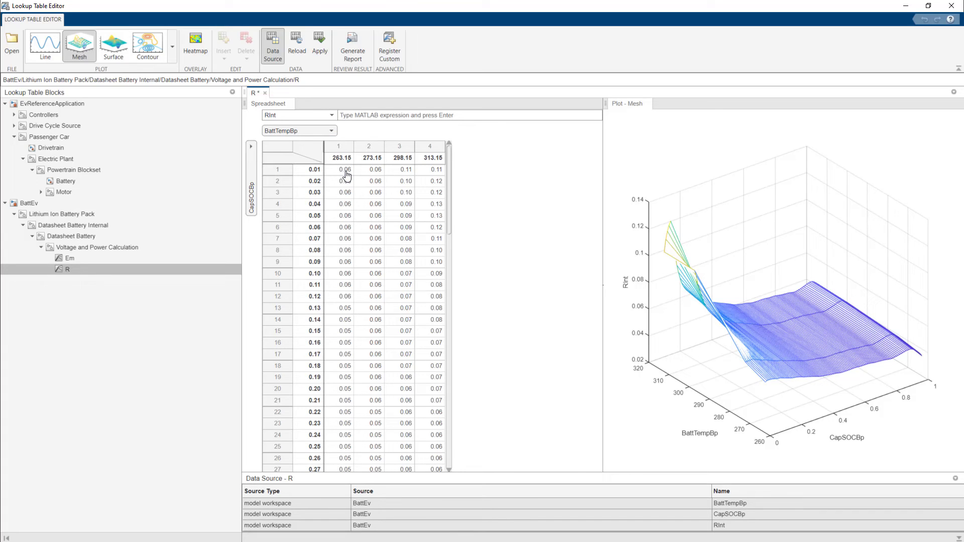
{"action": "left_click", "coordinate": [333, 131]}
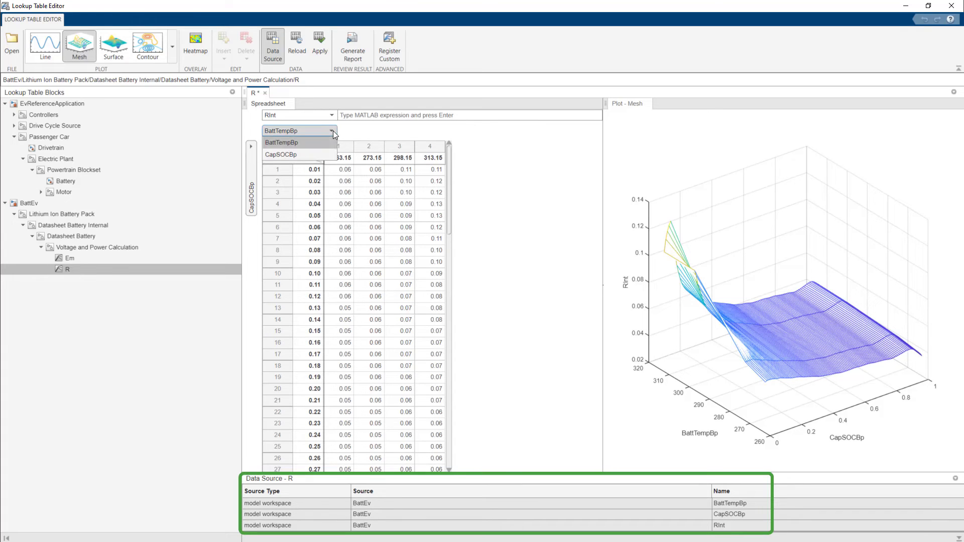
{"action": "left_click", "coordinate": [307, 156]}
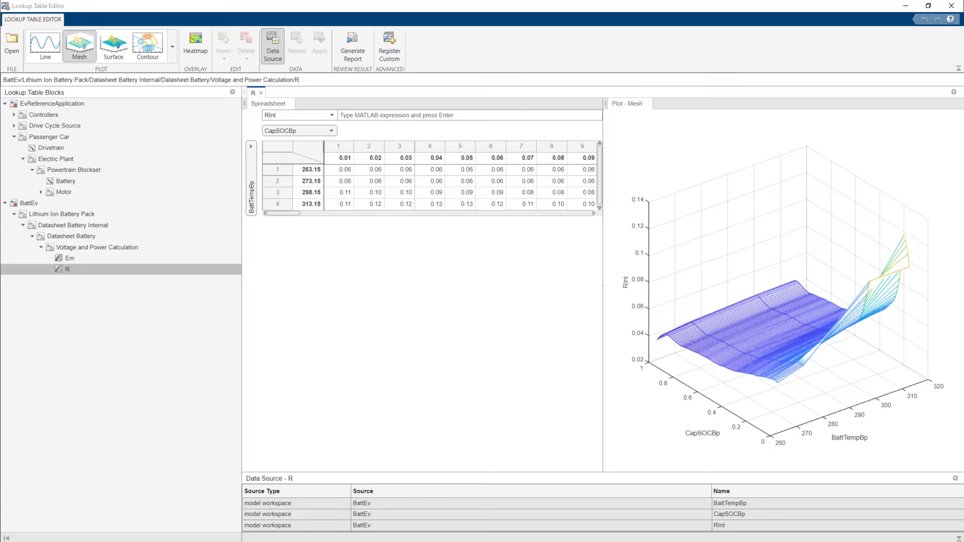
Step: Enlarge the R_Table.xlsx Excel window and copy the 4x4 resistance block C3:F6
{"action": "left_click_drag", "start_coordinate": [478, 275], "coordinate": [432, 265]}
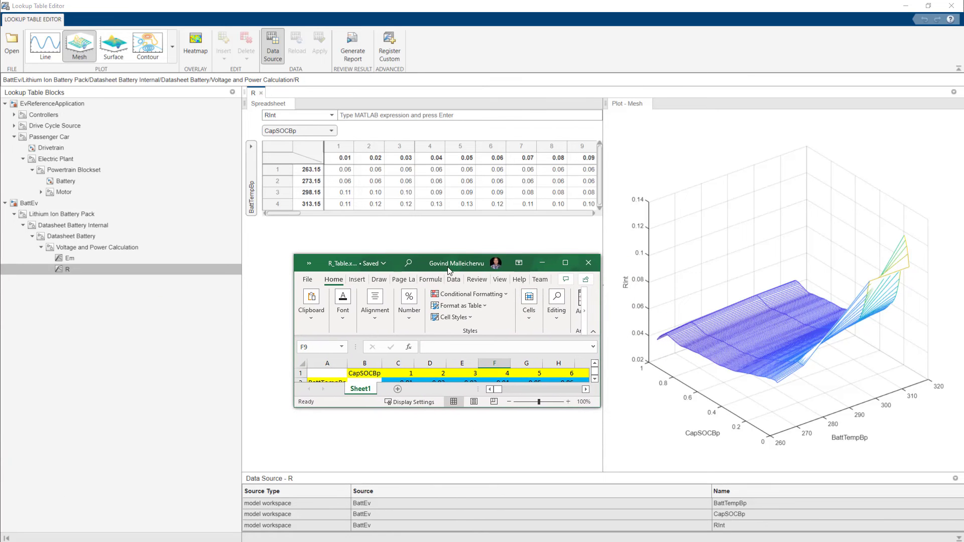
{"action": "left_click_drag", "start_coordinate": [603, 279], "coordinate": [895, 279]}
{"action": "left_click_drag", "start_coordinate": [704, 255], "coordinate": [704, 220]}
{"action": "left_click_drag", "start_coordinate": [594, 413], "coordinate": [594, 504]}
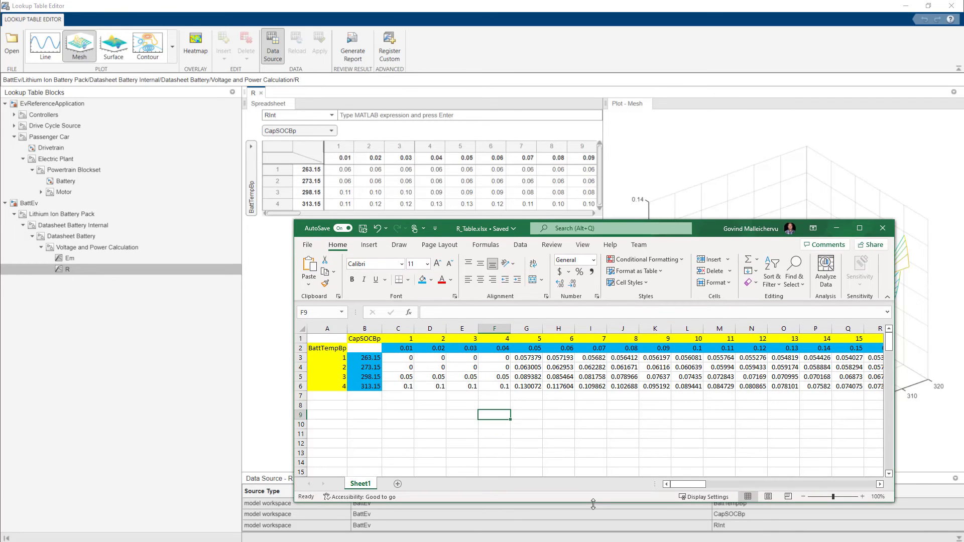
{"action": "left_click_drag", "start_coordinate": [401, 359], "coordinate": [495, 385]}
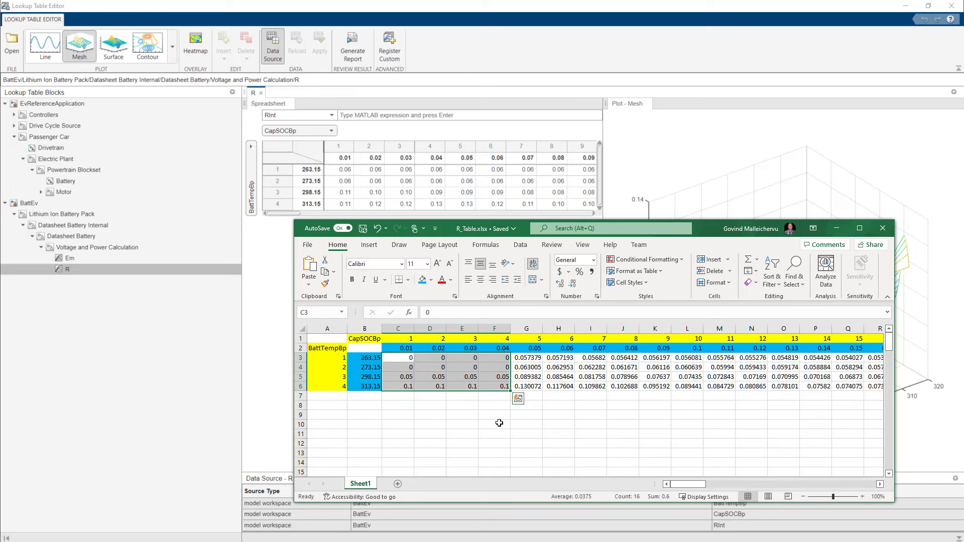
{"action": "key", "text": "ctrl+c"}
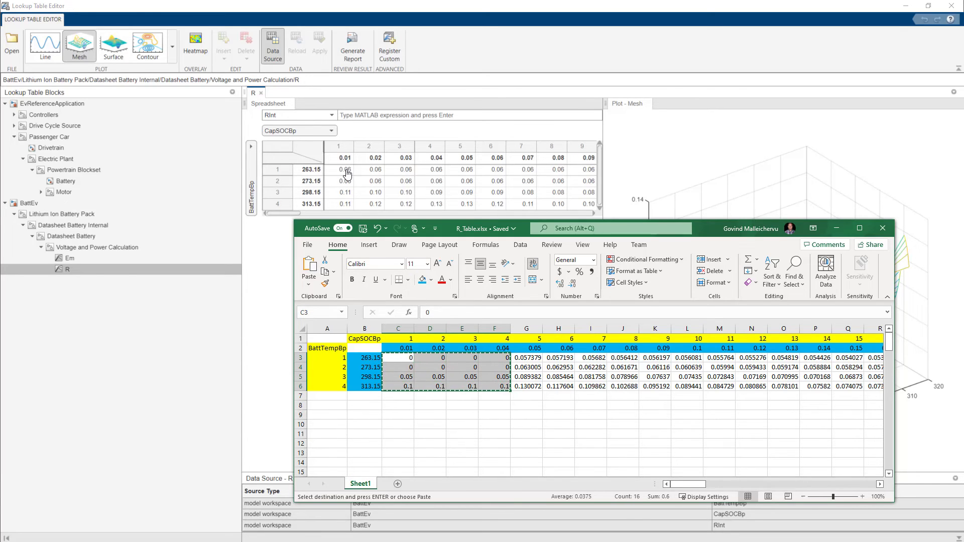
Step: Paste the Excel values (0, 0.05, 0.10) into R starting at cell (1,1) and apply to the model
{"action": "left_click", "coordinate": [347, 174]}
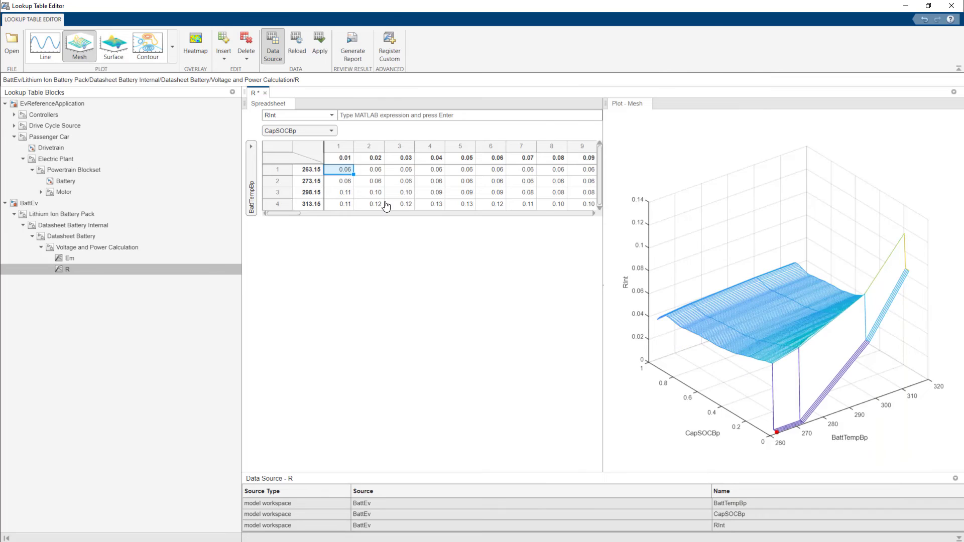
{"action": "key", "text": "ctrl+v"}
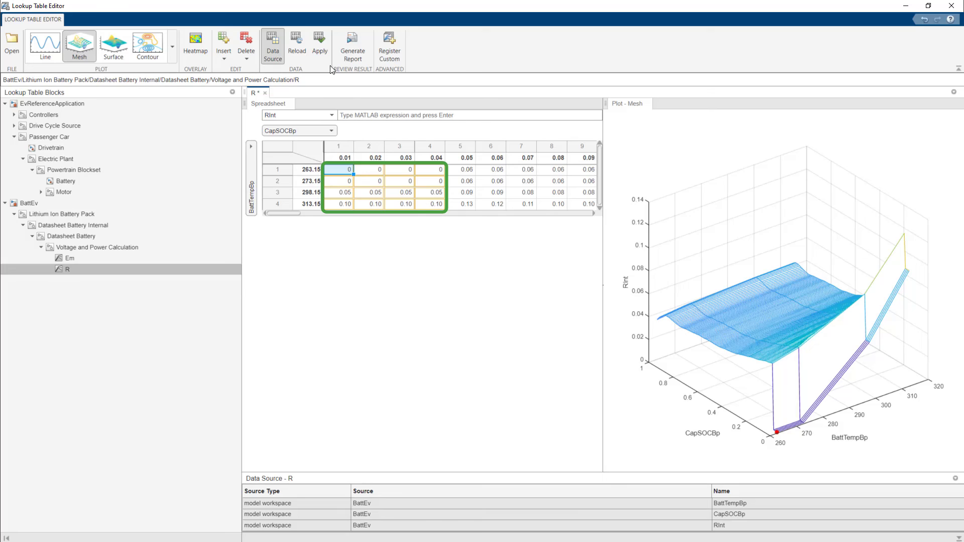
{"action": "left_click", "coordinate": [322, 55]}
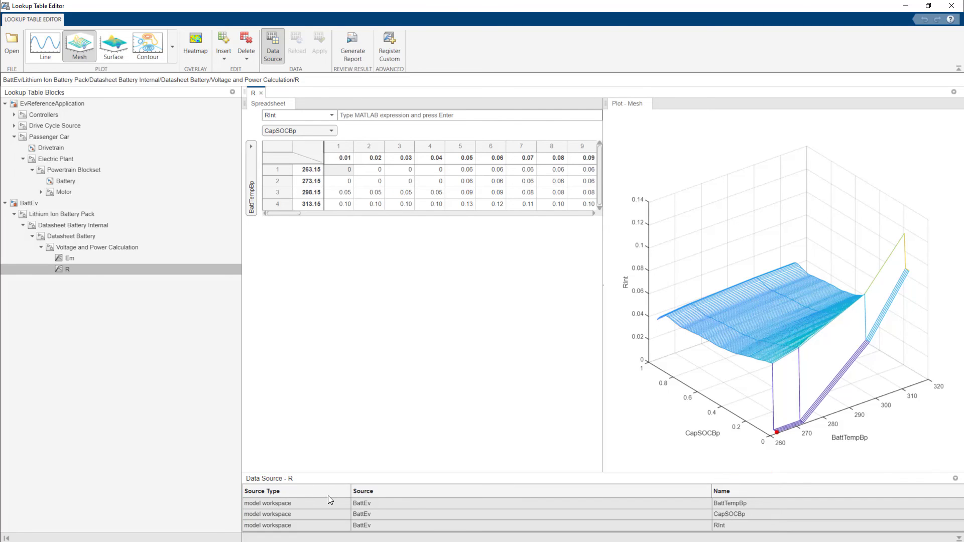
Step: Generate the R lookup table report and scroll through its values, output plot and data types
{"action": "left_click", "coordinate": [359, 57]}
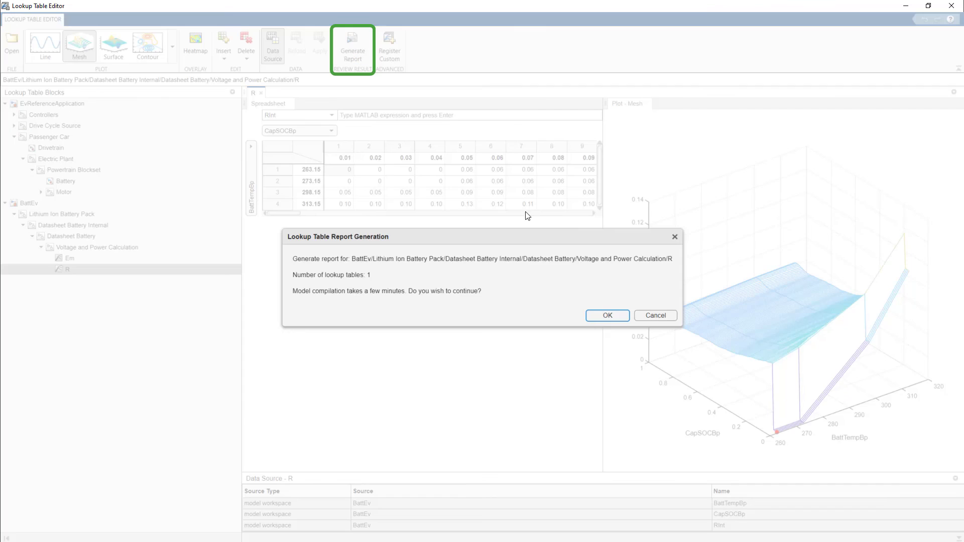
{"action": "left_click", "coordinate": [608, 316]}
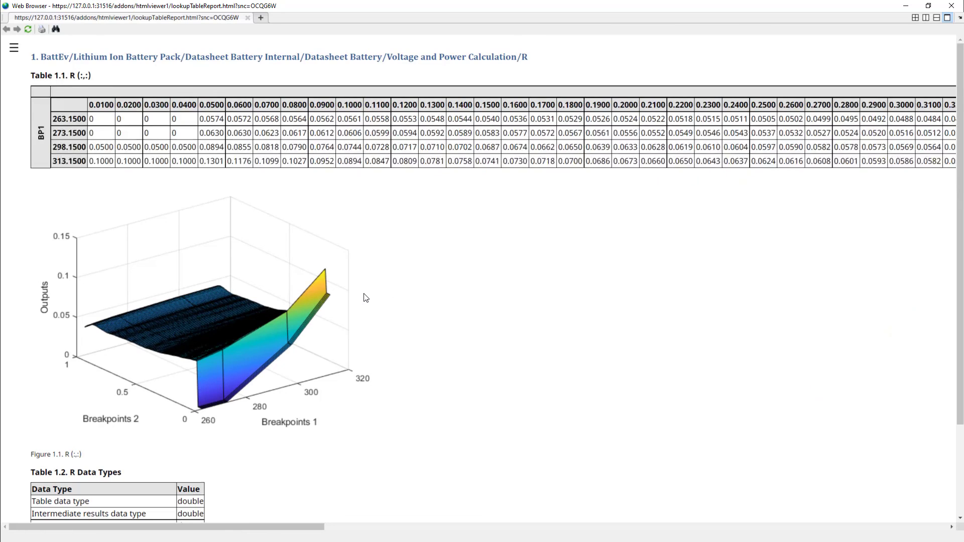
{"action": "scroll", "coordinate": [366, 298], "scroll_direction": "down", "scroll_amount": 3}
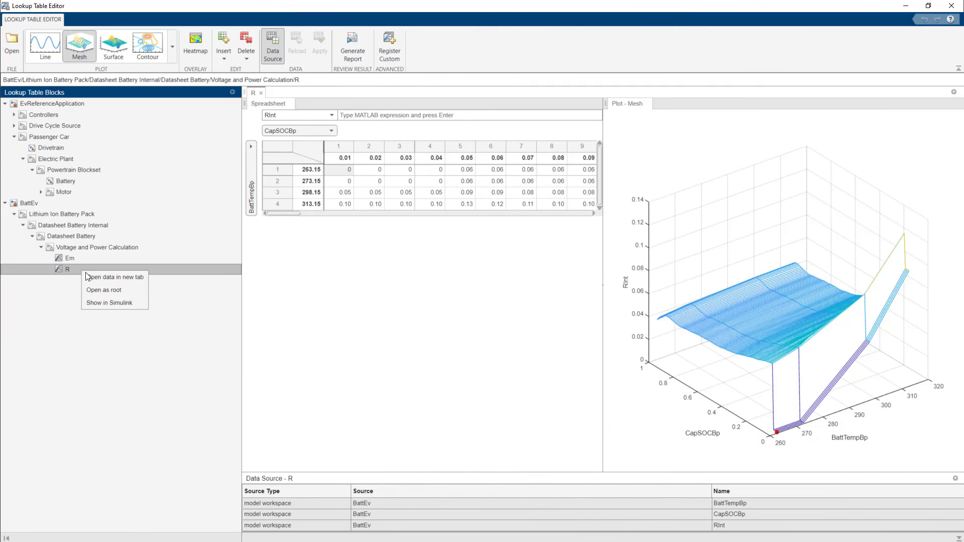
Step: Show the R block in its Simulink model and maximize the model window
{"action": "left_click", "coordinate": [118, 301]}
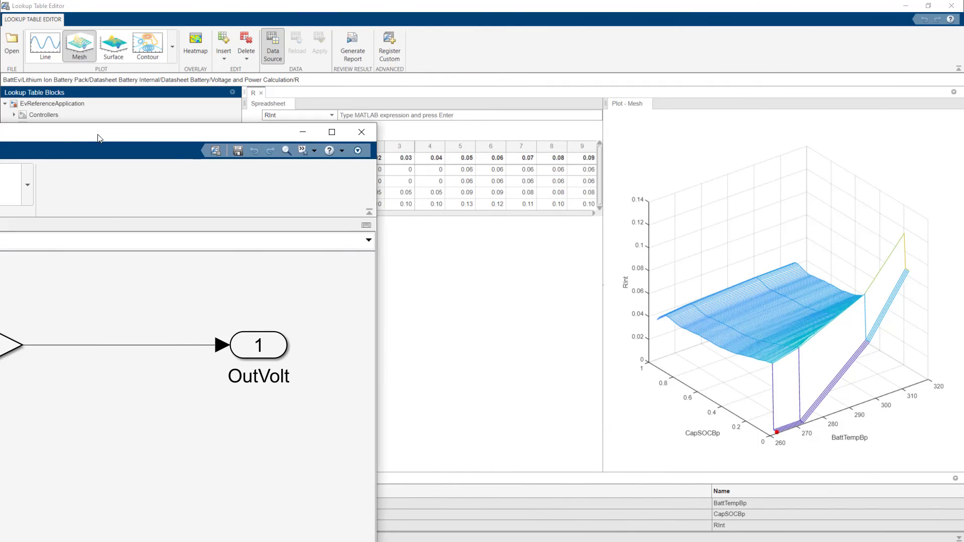
{"action": "left_click_drag", "start_coordinate": [99, 139], "coordinate": [564, 95]}
{"action": "double_click", "coordinate": [543, 93]}
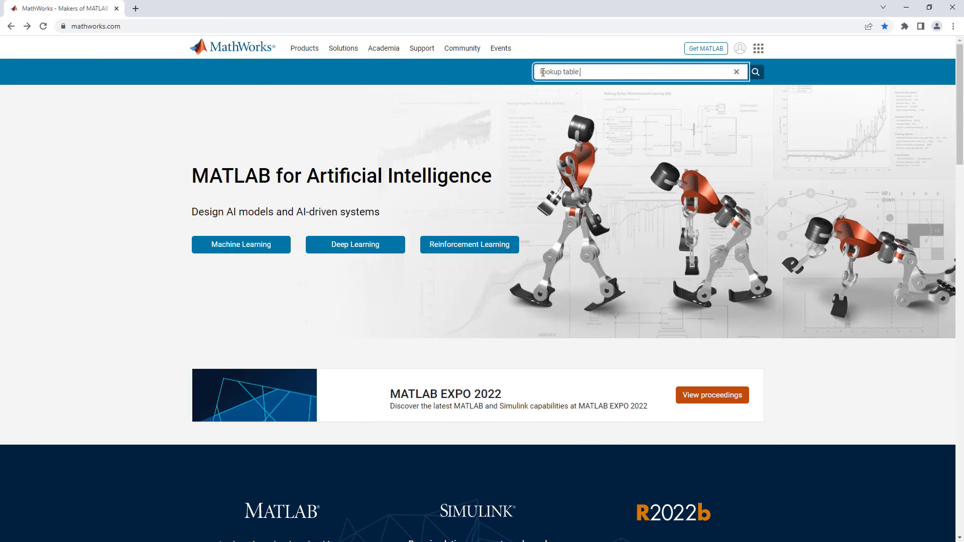
Step: Search mathworks.com for 'lookup table editor' and open the Lookup Tables page, scrolling to Work with Lookup Tables
{"action": "key", "text": "Return"}
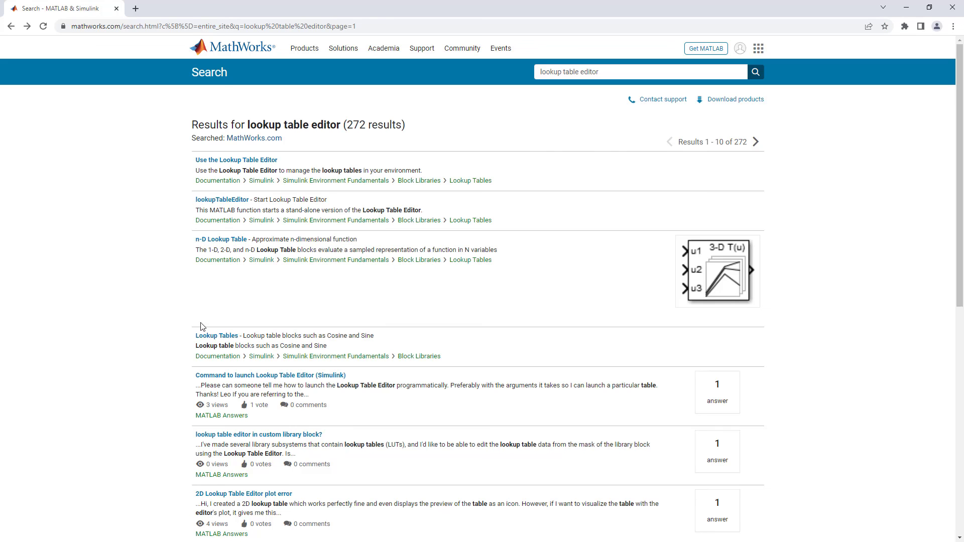
{"action": "left_click", "coordinate": [210, 341]}
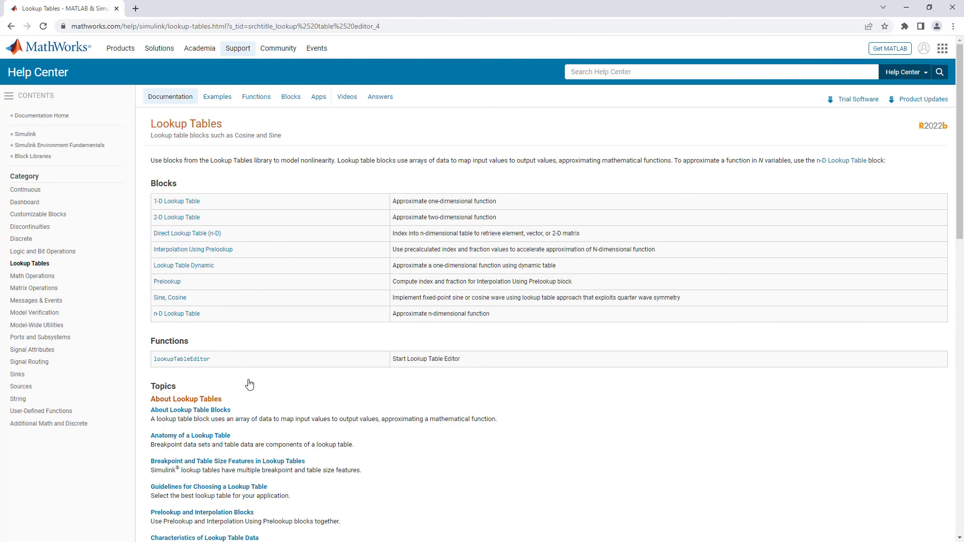
{"action": "scroll", "coordinate": [249, 383], "scroll_direction": "down", "scroll_amount": 4}
{"action": "scroll", "coordinate": [249, 384], "scroll_direction": "down", "scroll_amount": 1}
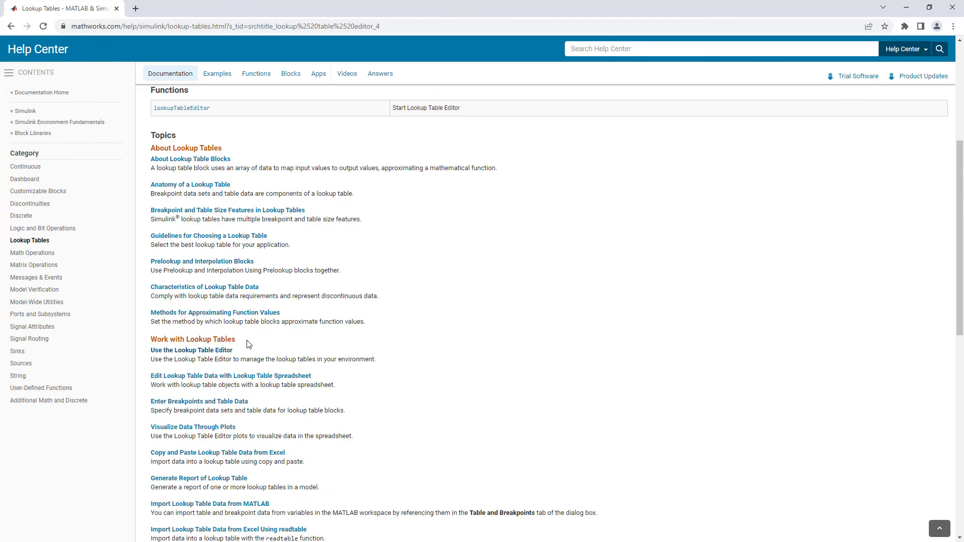